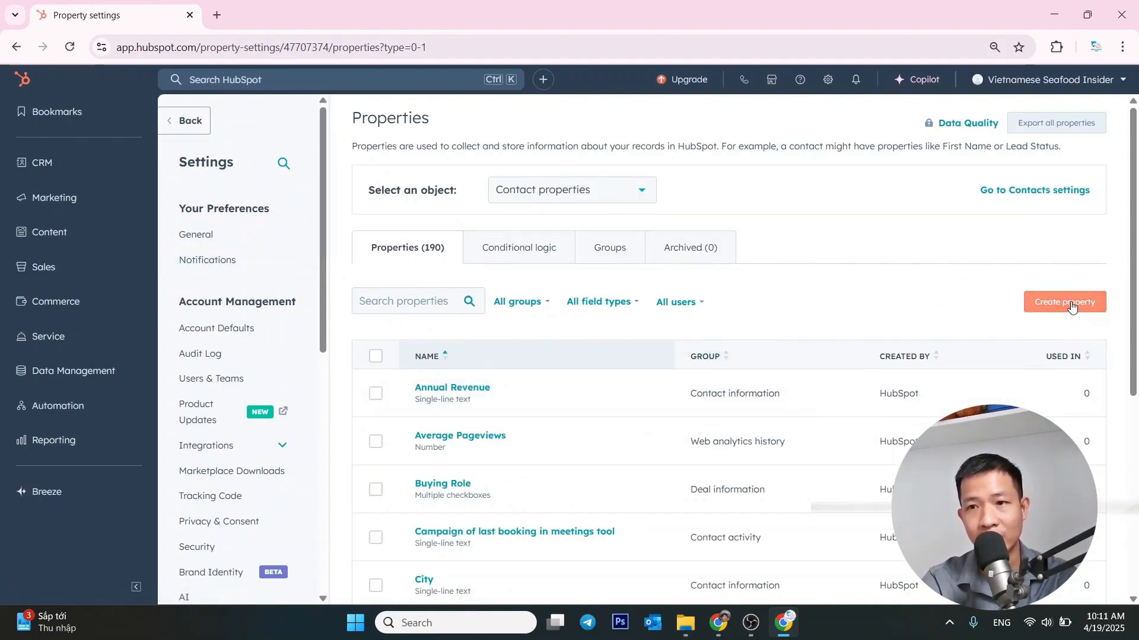
Start a new contact property and label it "Category".
left_click(1072, 304)
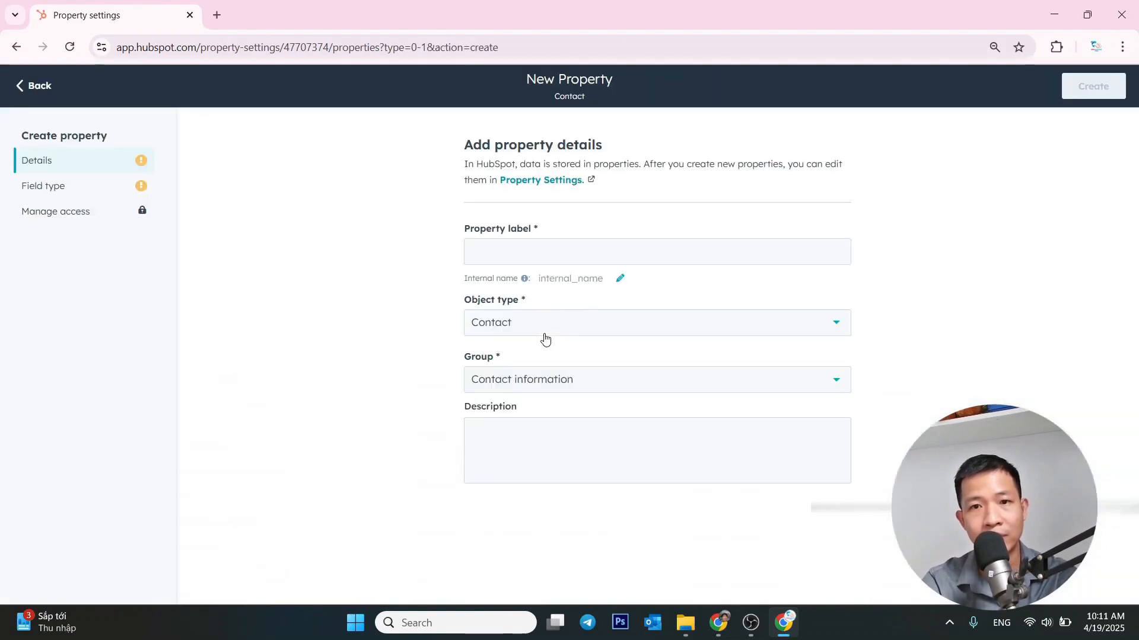
left_click(494, 256)
type("I")
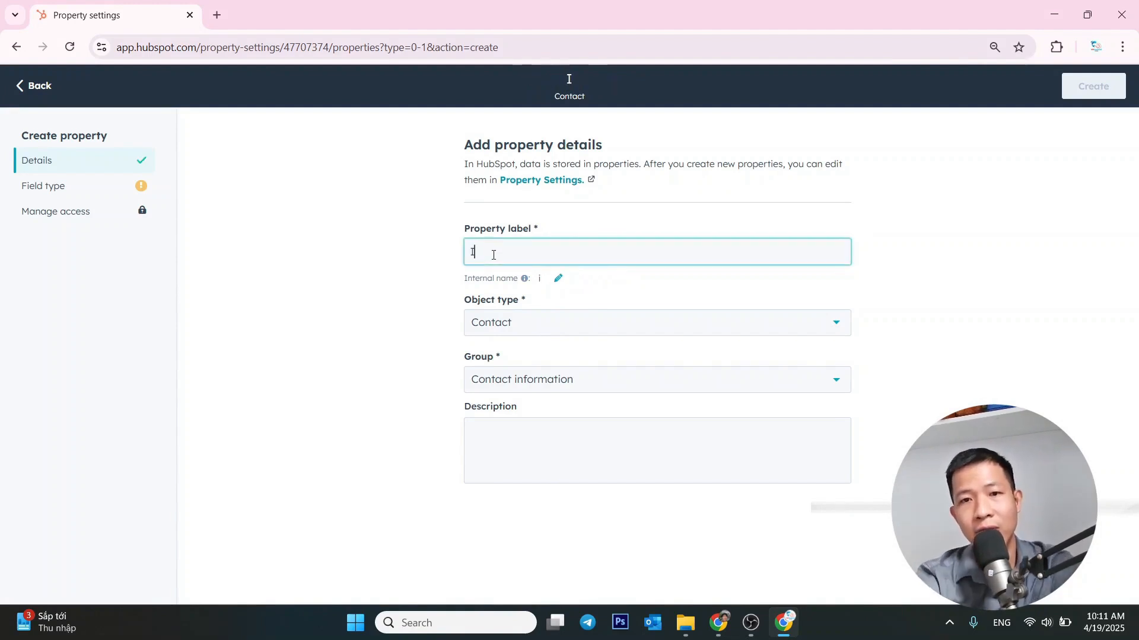
type("ntere")
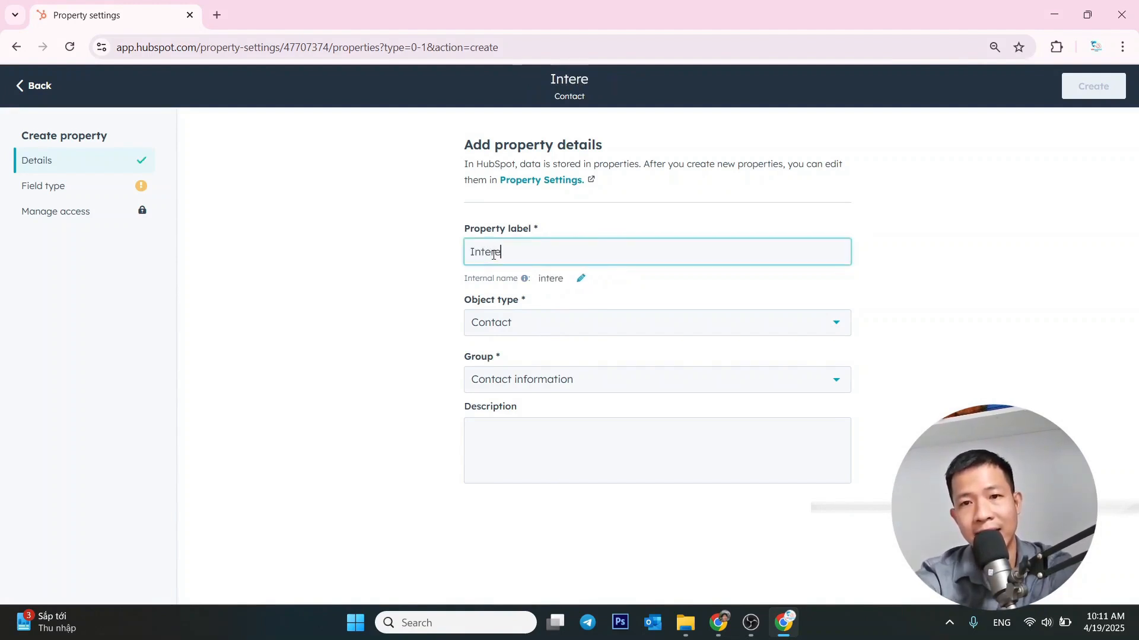
type("sted")
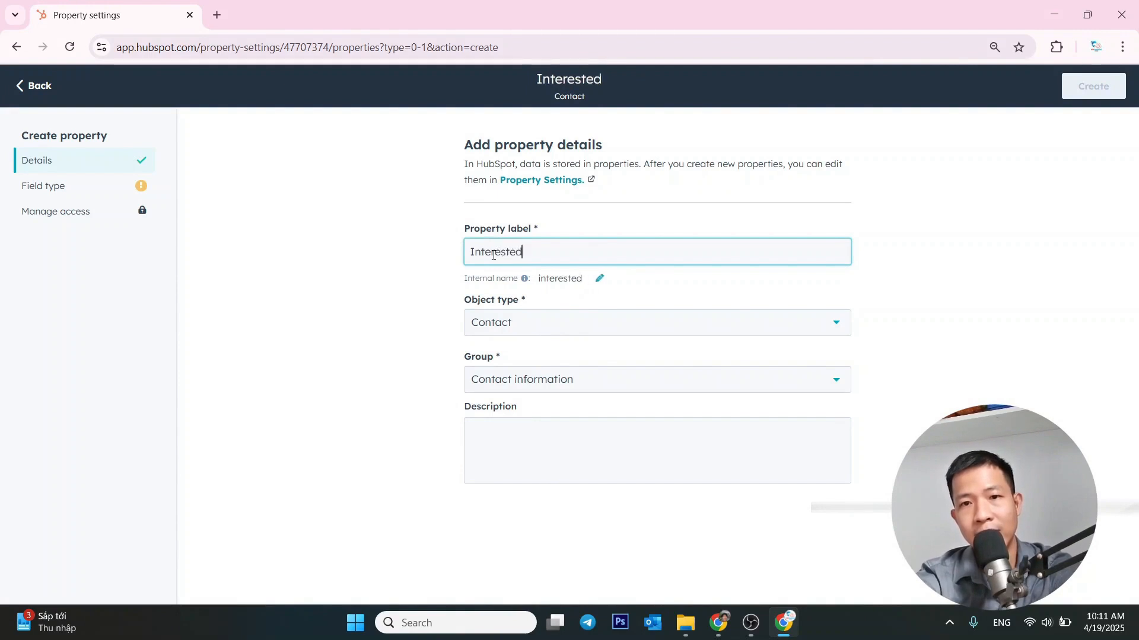
type(" Category")
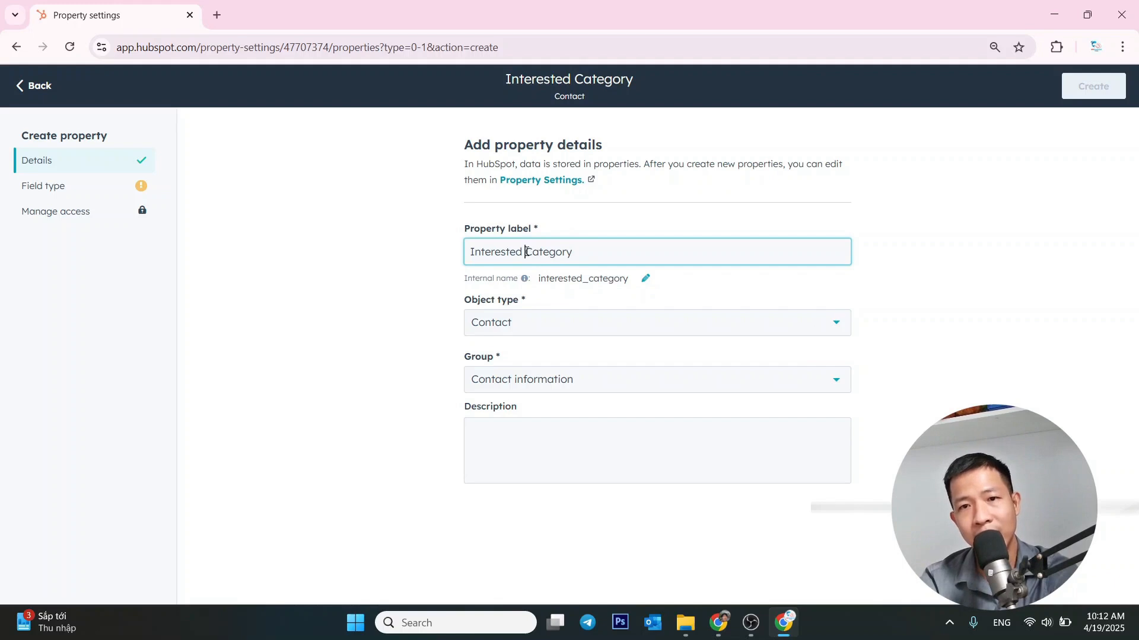
left_click_drag(525, 252, 446, 256)
key("BackSpace")
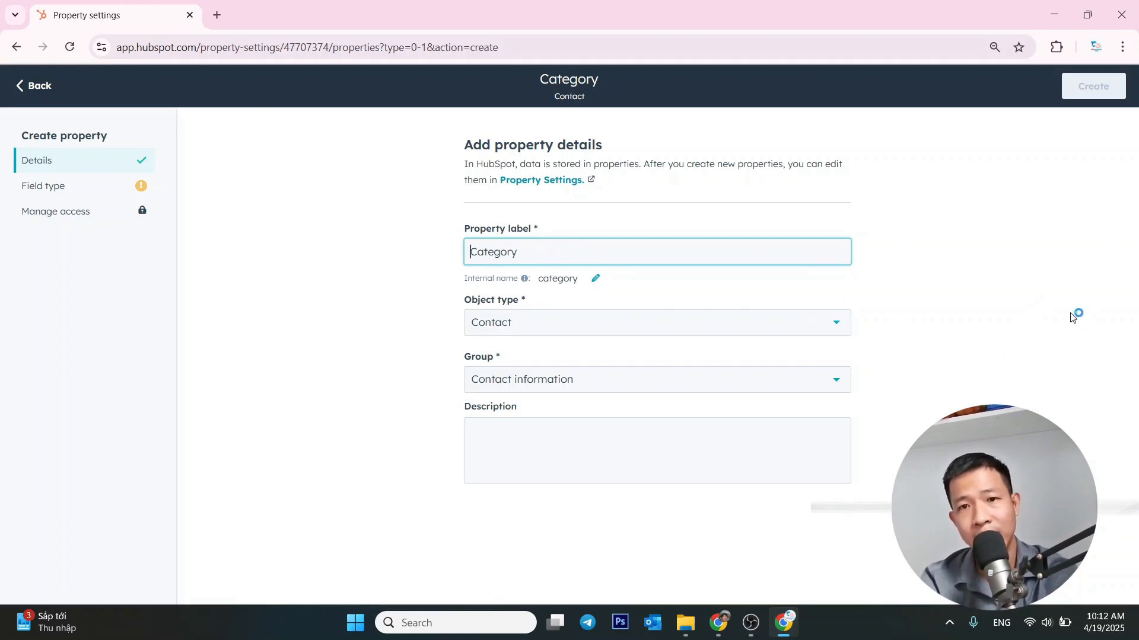
left_click(1100, 317)
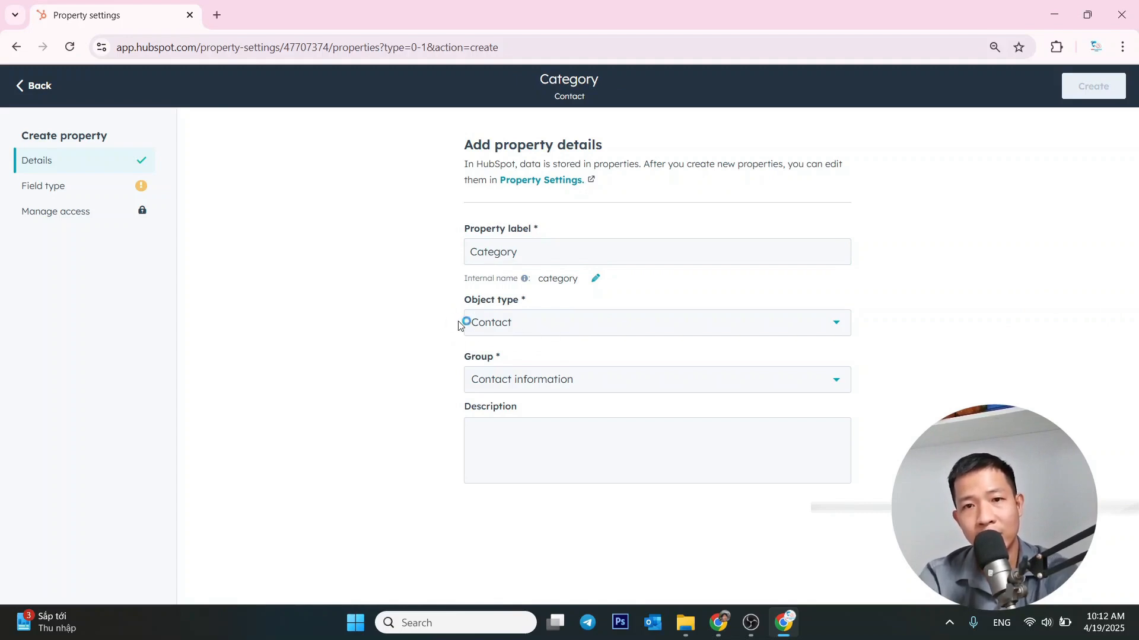
Choose Contact as the object type and enter the description "The category of seafood that customer are interested in".
left_click(517, 326)
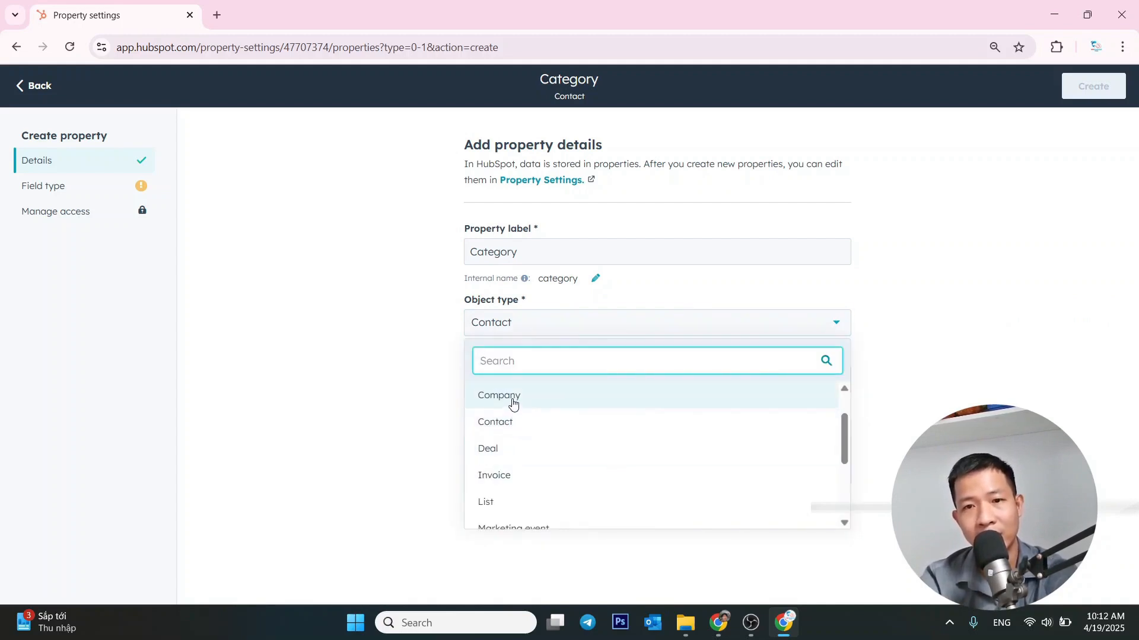
scroll(516, 406, "down", 3)
scroll(517, 408, "up", 5)
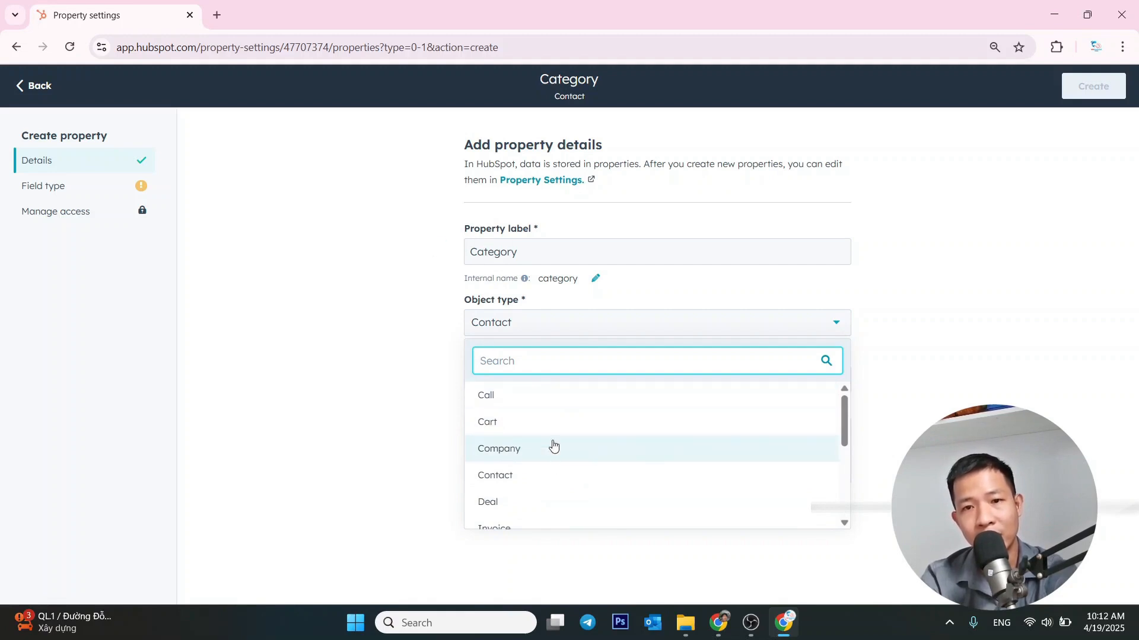
scroll(558, 420, "down", 2)
left_click(510, 401)
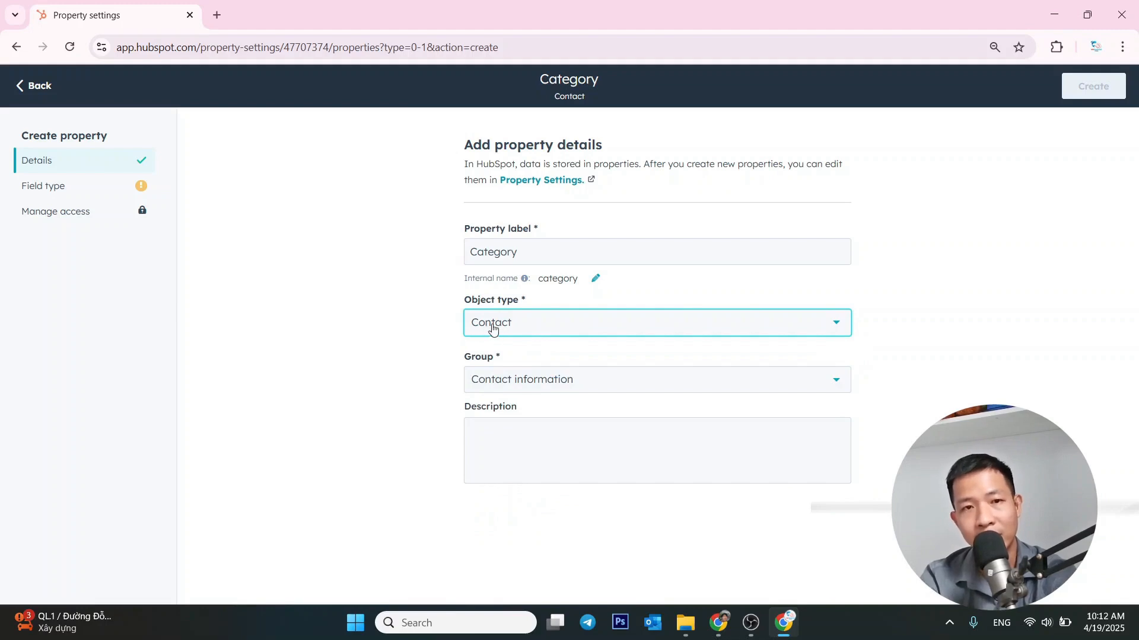
left_click(518, 334)
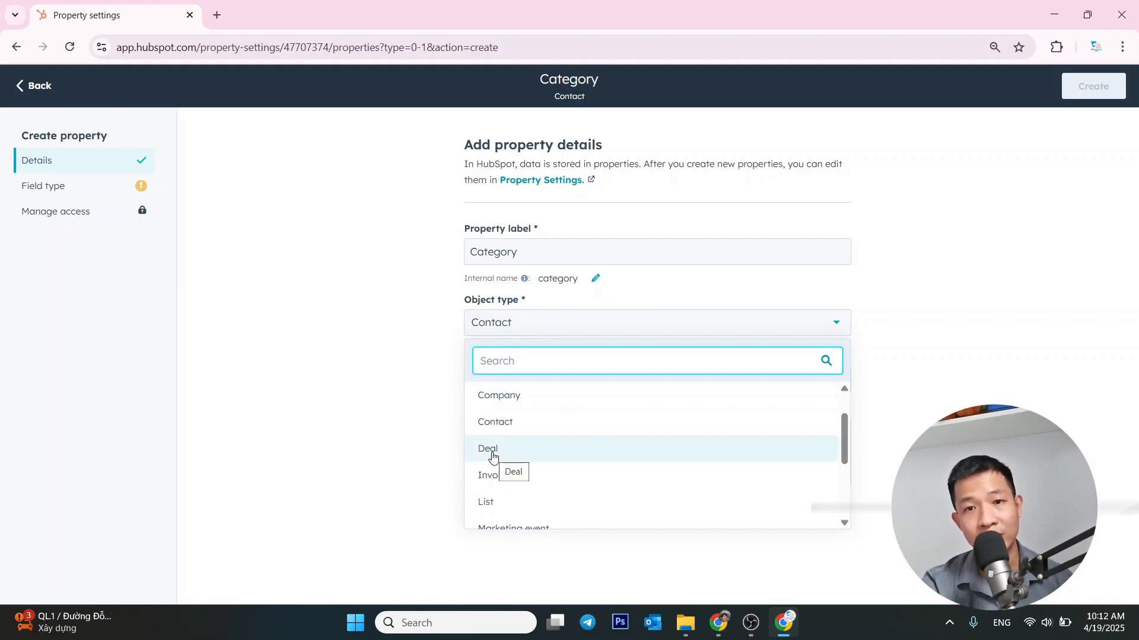
left_click(508, 425)
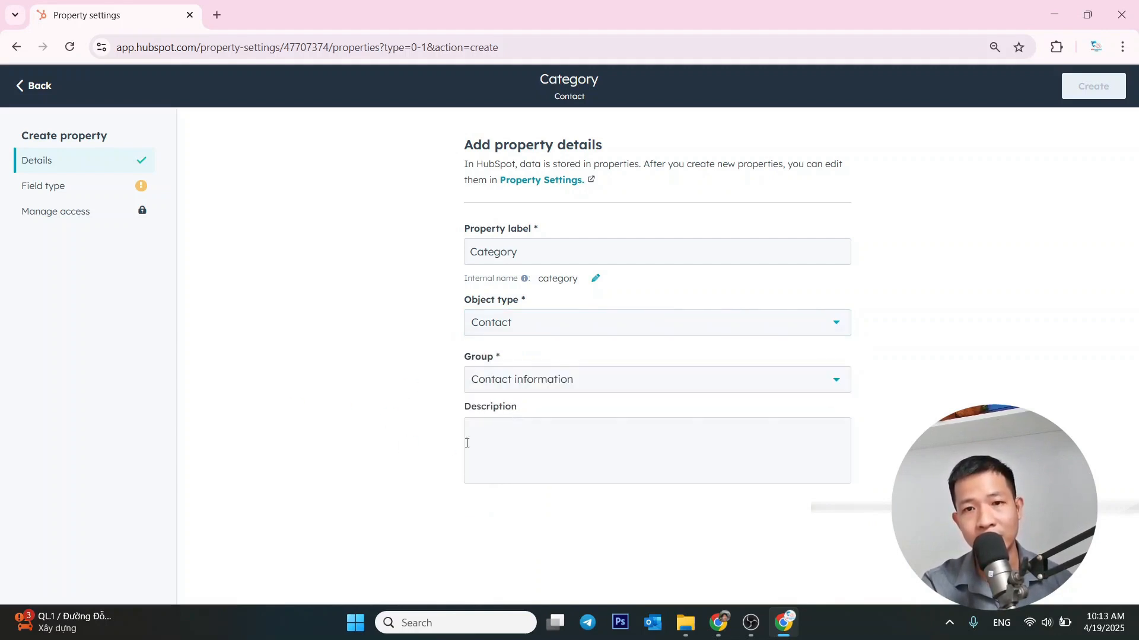
left_click(497, 444)
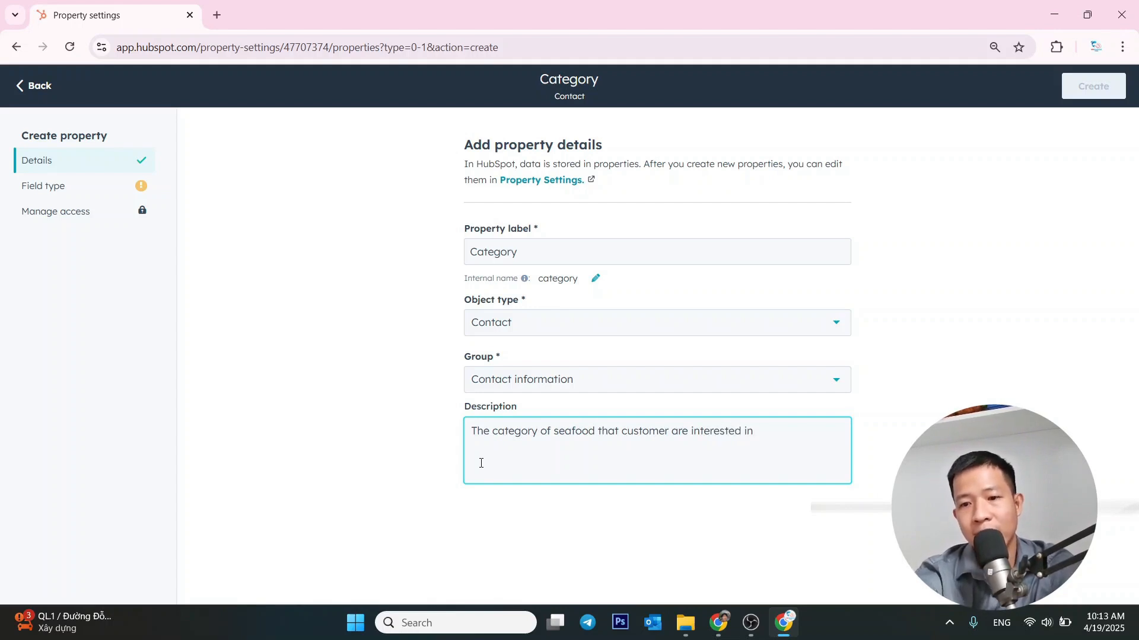
Set the Category property's field type to Multiple checkboxes.
left_click(40, 188)
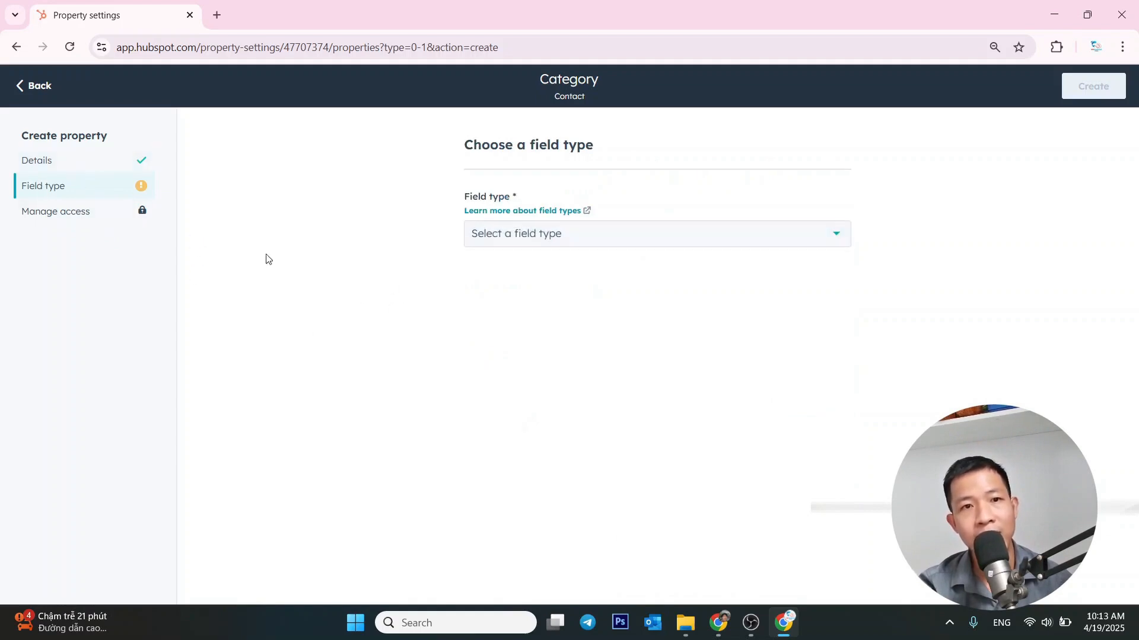
left_click(569, 238)
scroll(745, 376, "down", 5)
scroll(745, 376, "up", 5)
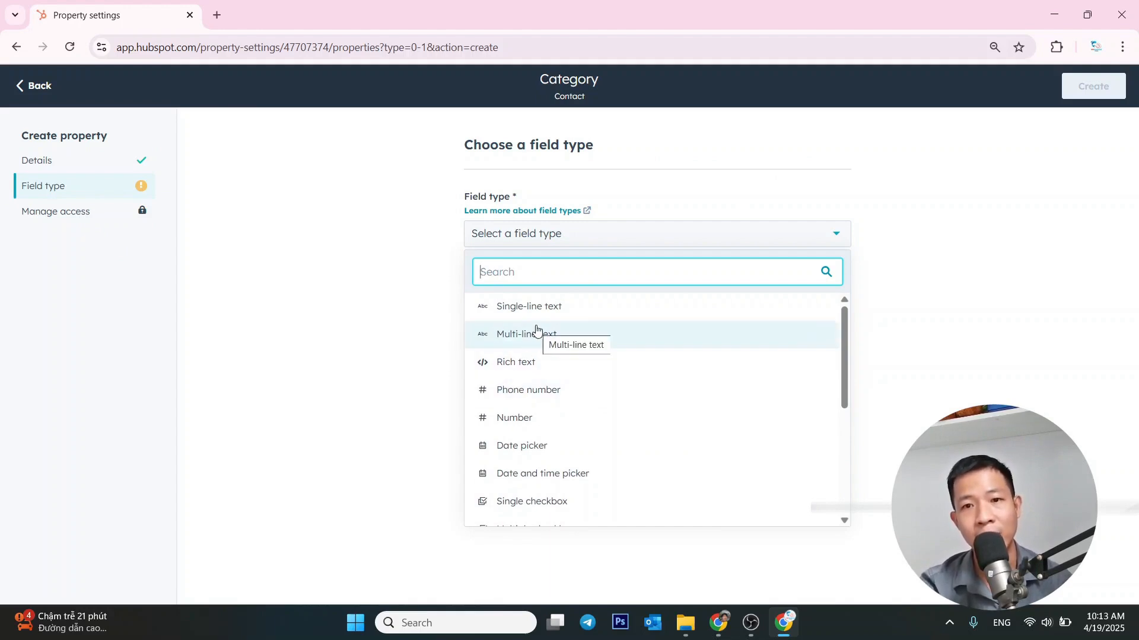
scroll(537, 330, "down", 3)
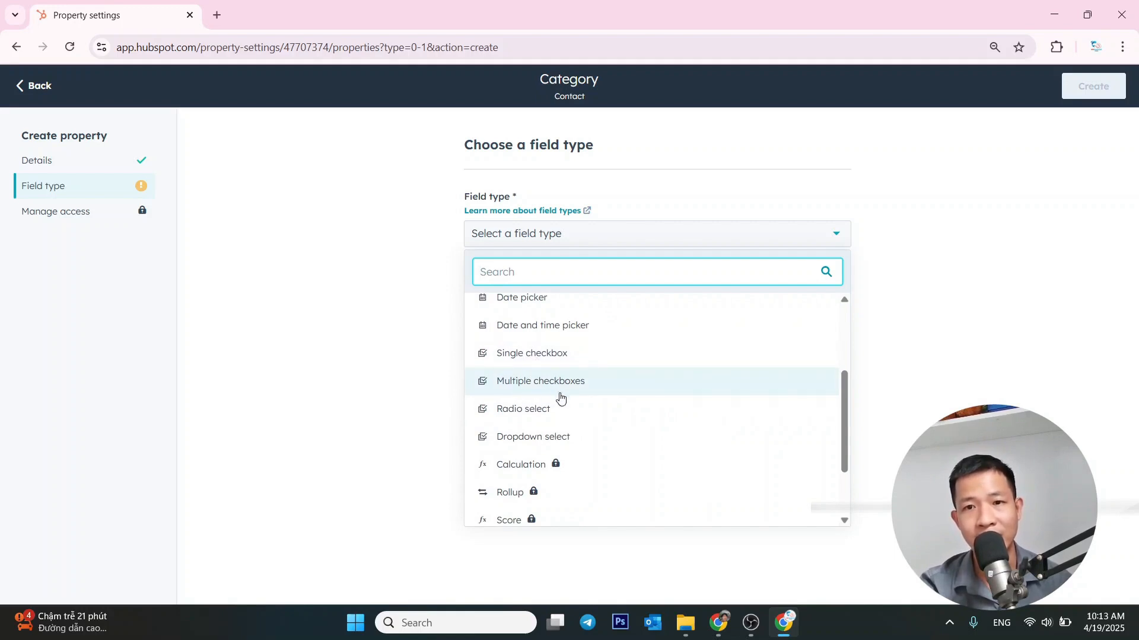
scroll(571, 398, "down", 2)
scroll(509, 364, "up", 2)
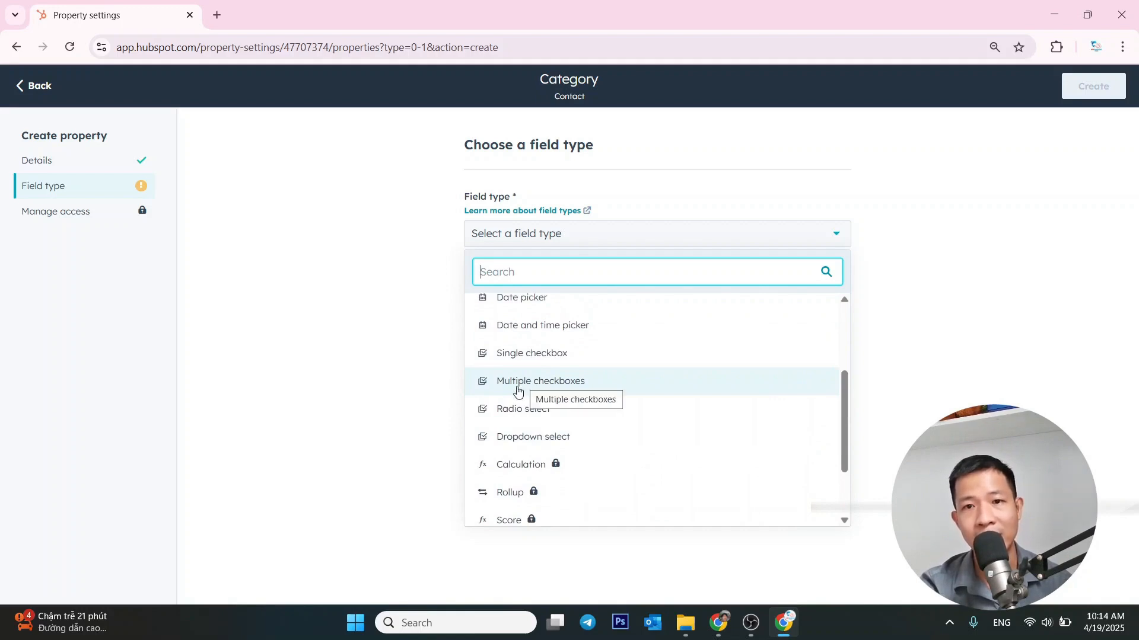
left_click(517, 387)
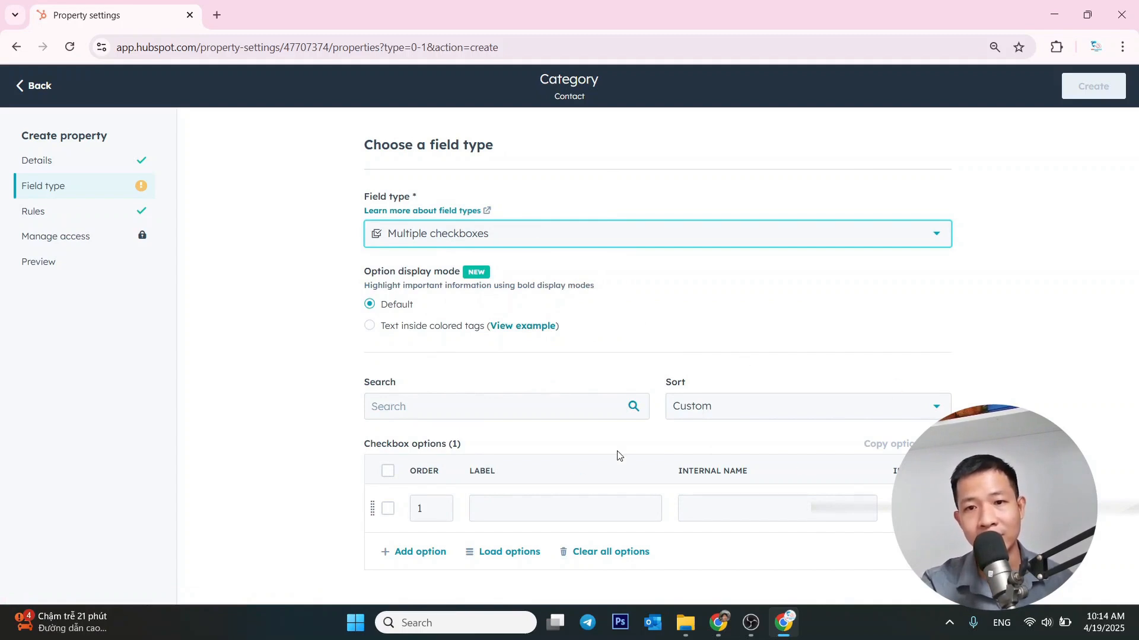
Add three checkbox options to the Category property, labelled Shrimp, Fish and Others.
left_click(515, 518)
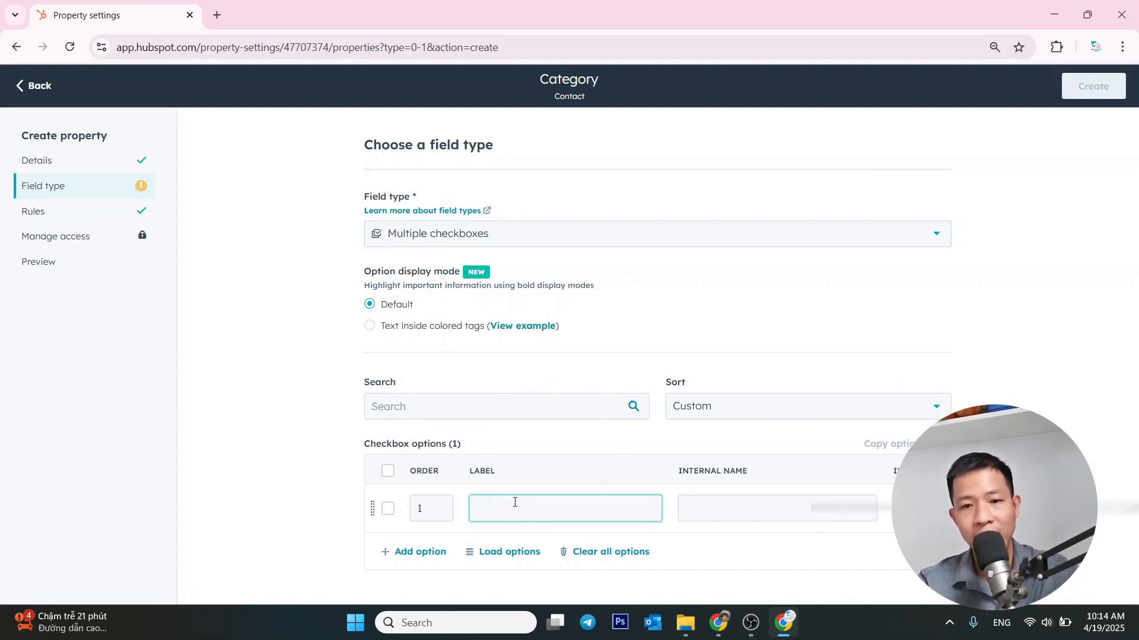
type("Shrimp")
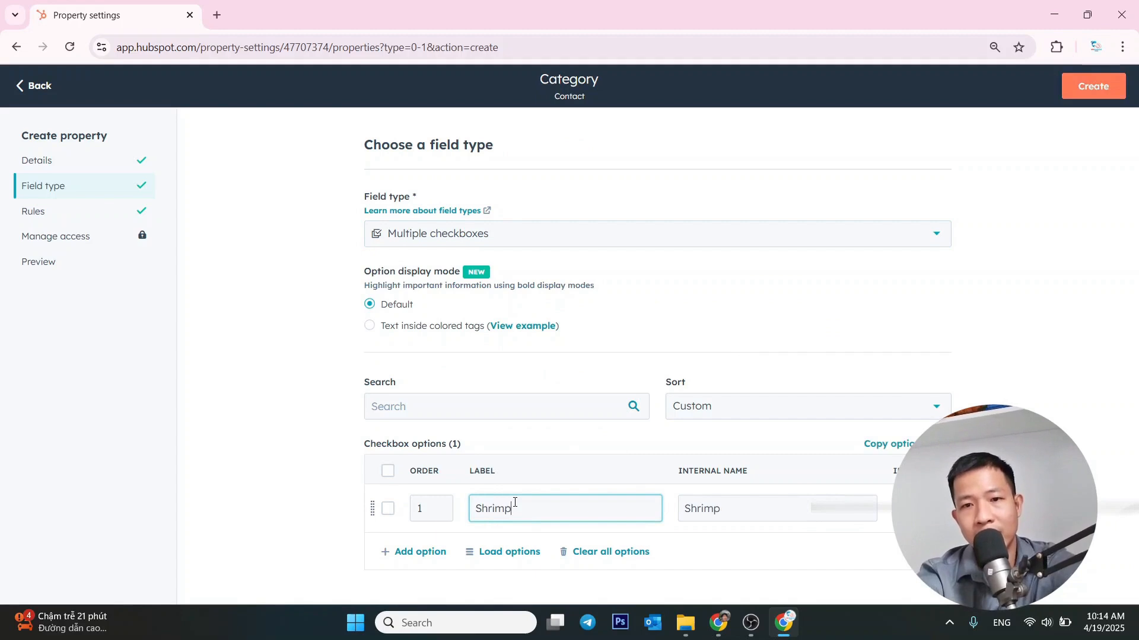
left_click(409, 553)
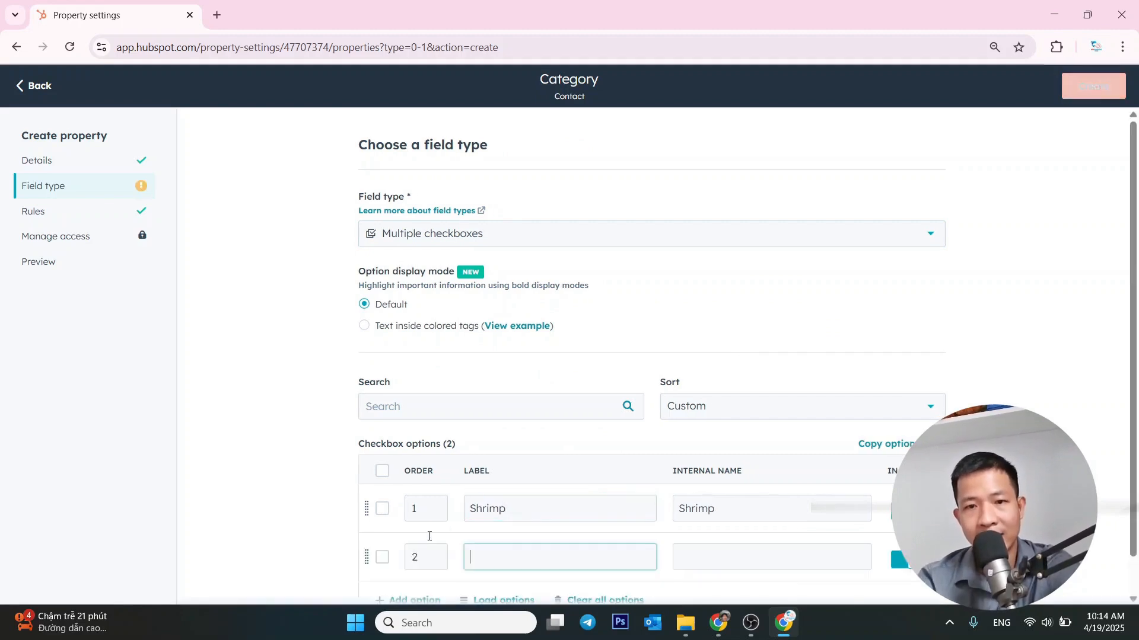
type("Fish")
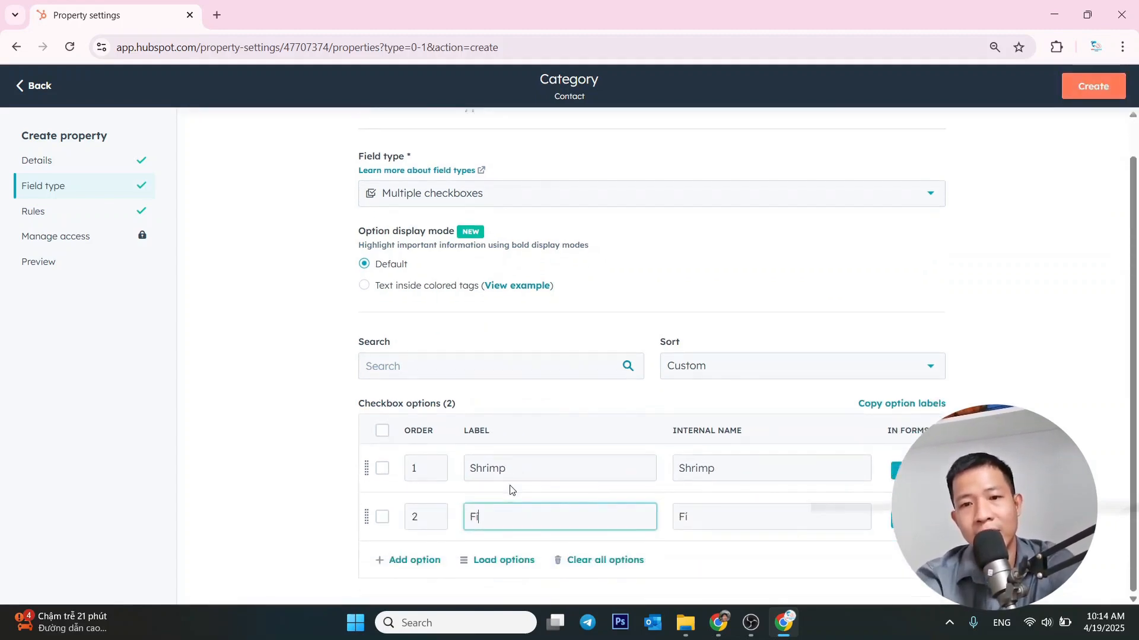
left_click(403, 561)
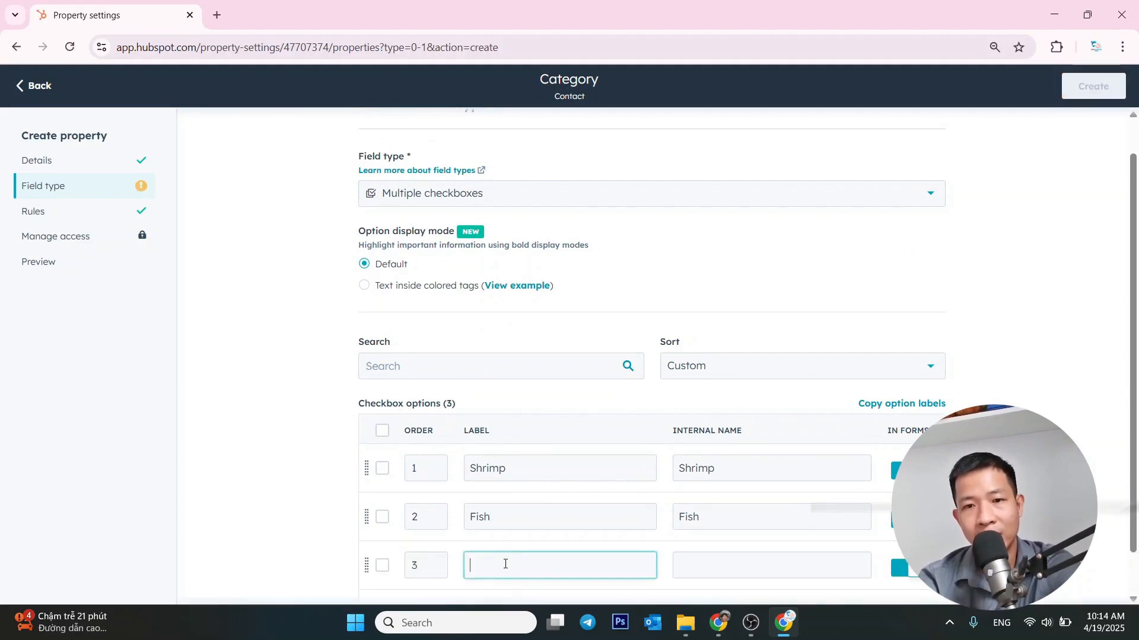
type("Othẻ")
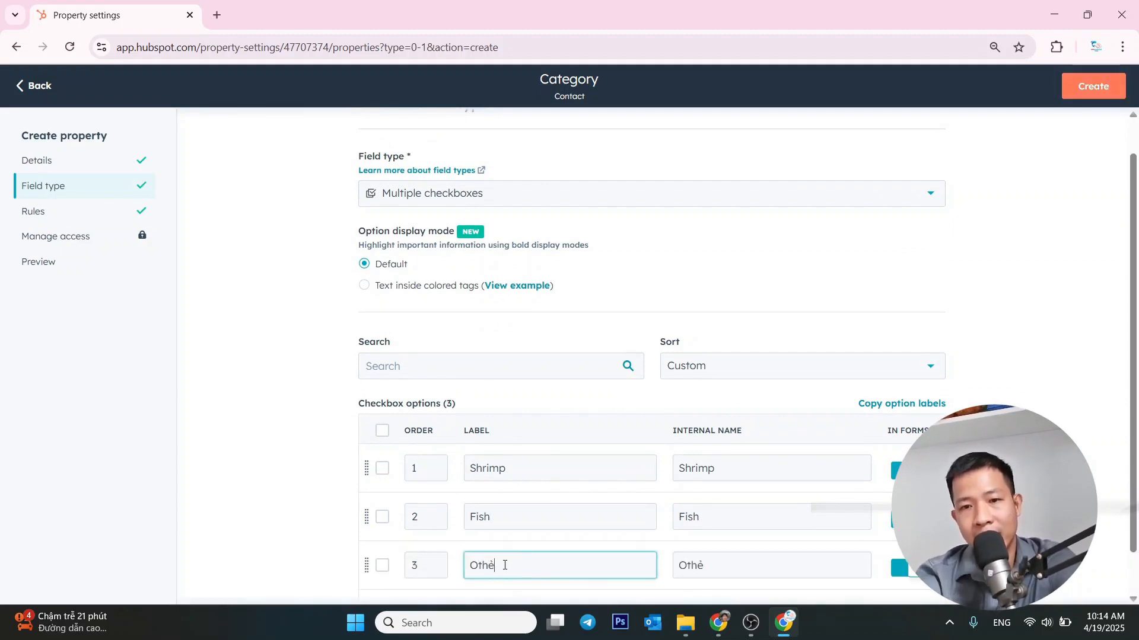
left_click(1093, 466)
scroll(1113, 440, "down", 1)
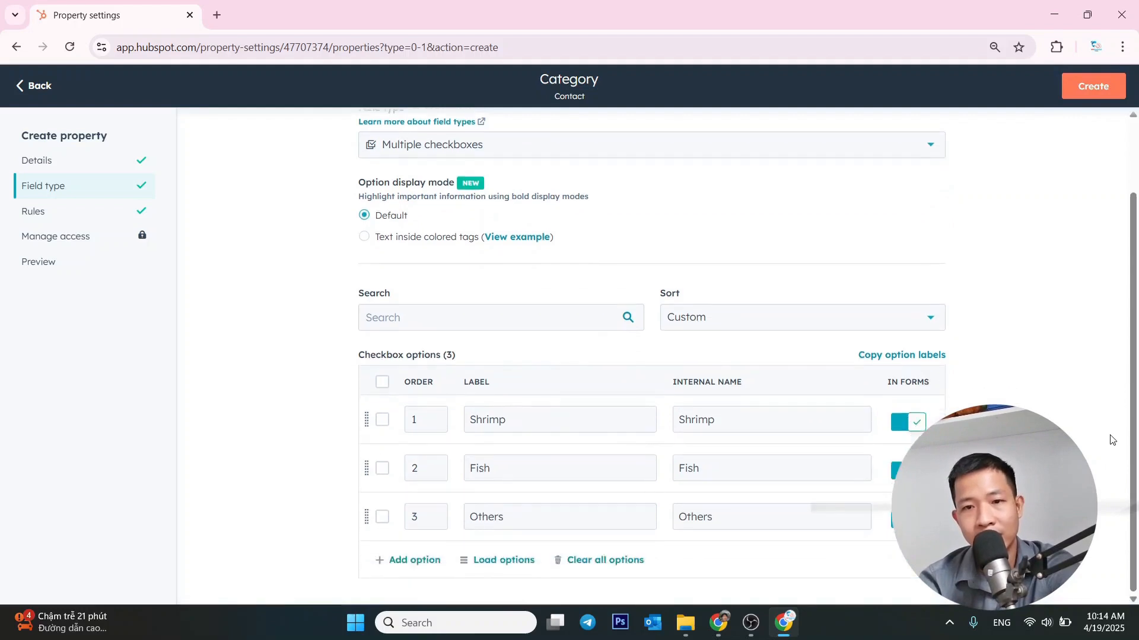
scroll(1109, 440, "up", 2)
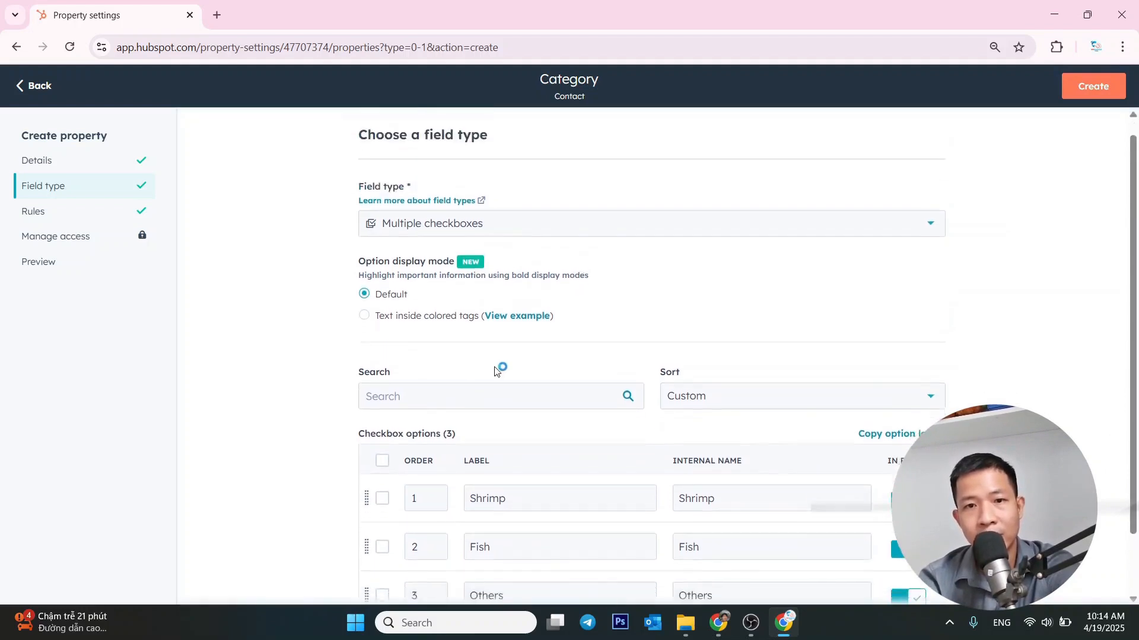
scroll(507, 382, "down", 2)
scroll(587, 356, "up", 2)
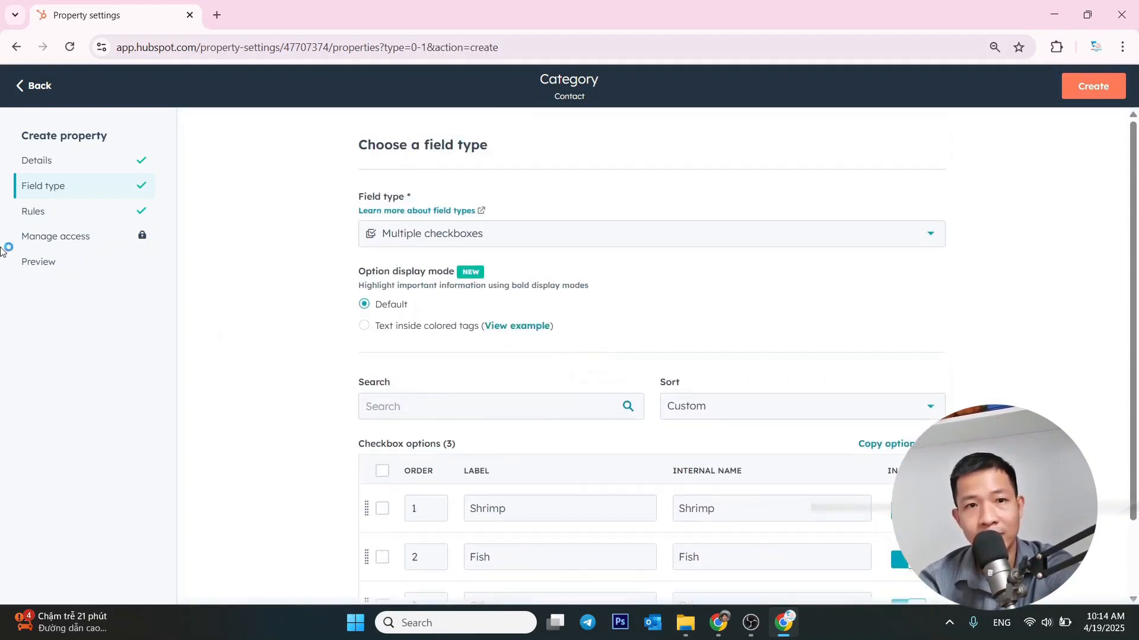
Review the property's visibility rules and access section, and check its option list in the preview.
left_click(57, 220)
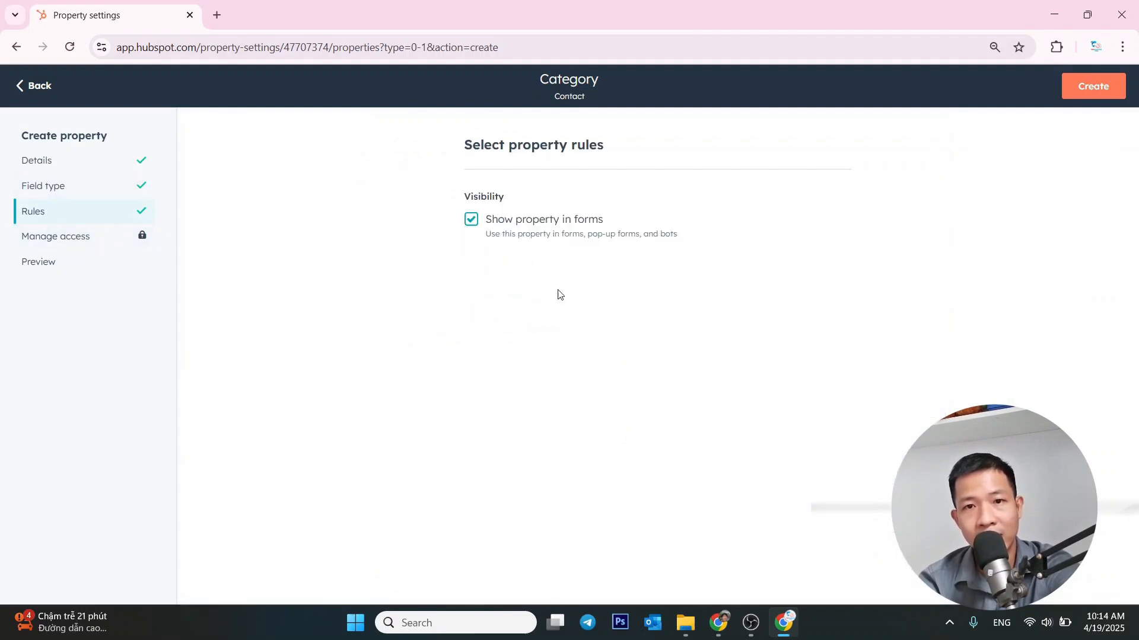
left_click(42, 242)
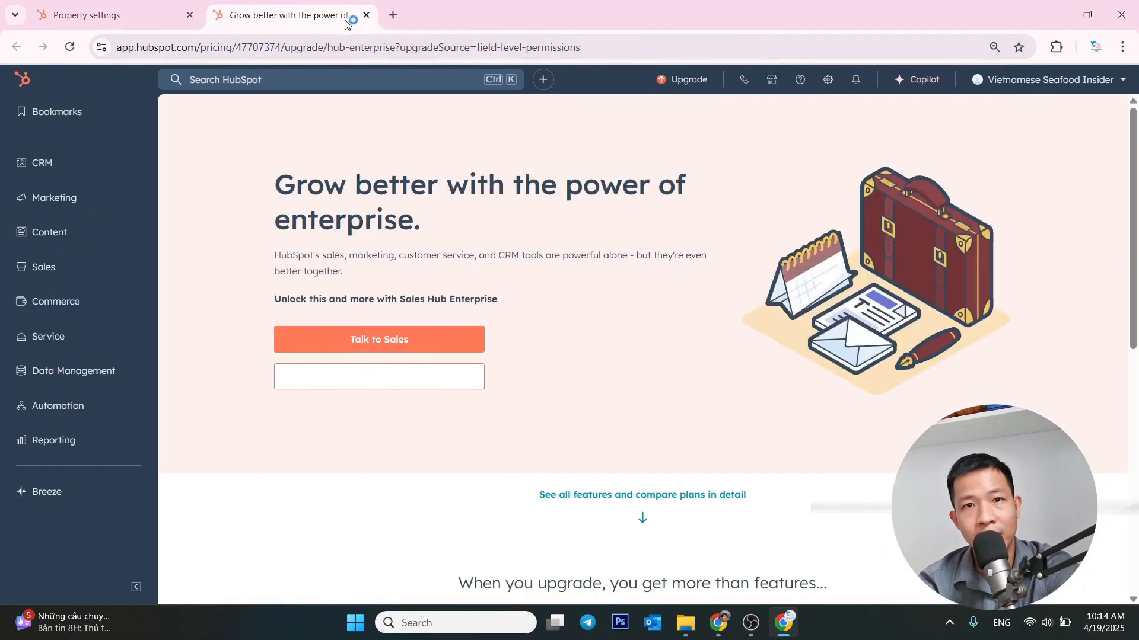
left_click(366, 15)
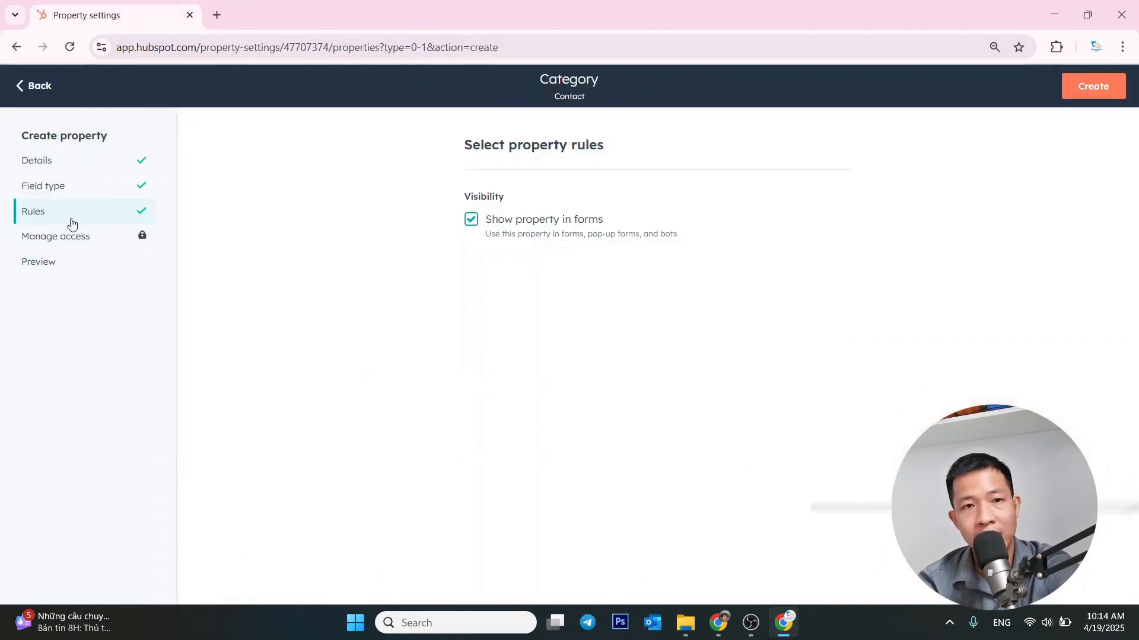
left_click(43, 264)
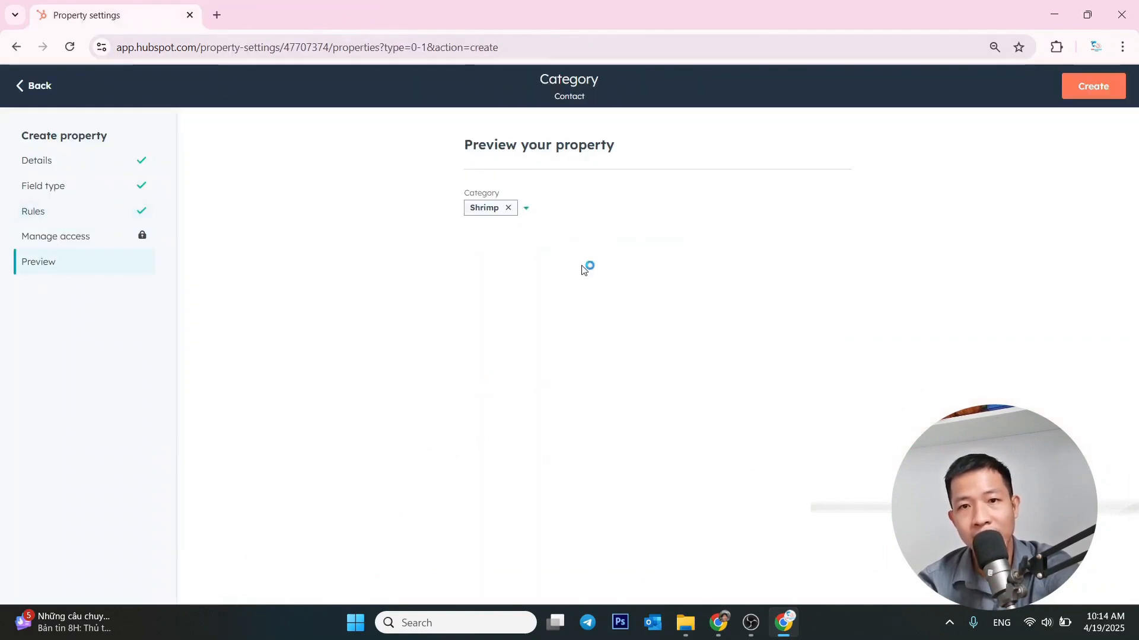
left_click(526, 211)
left_click(316, 428)
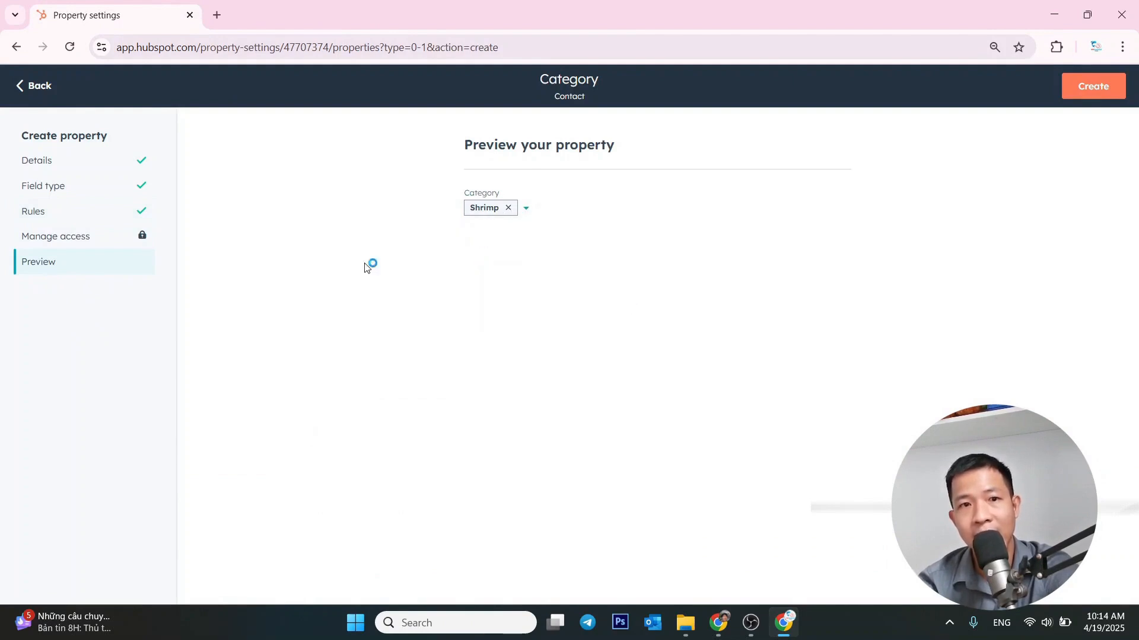
Create the Category property and open the CRM's contacts list.
left_click(1084, 95)
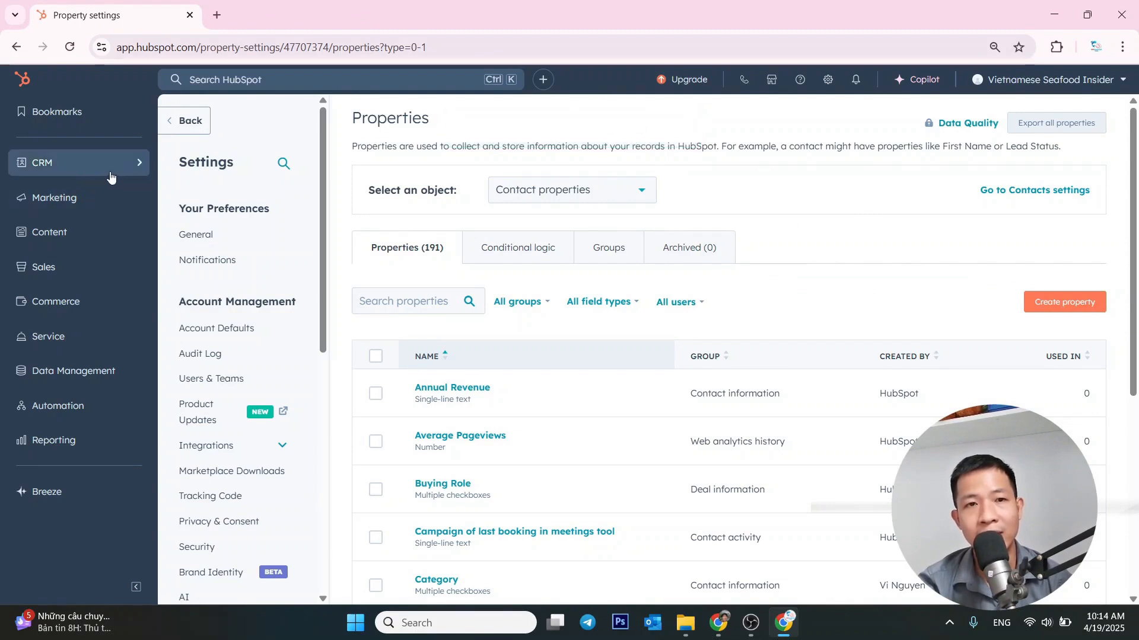
mouse_move(133, 179)
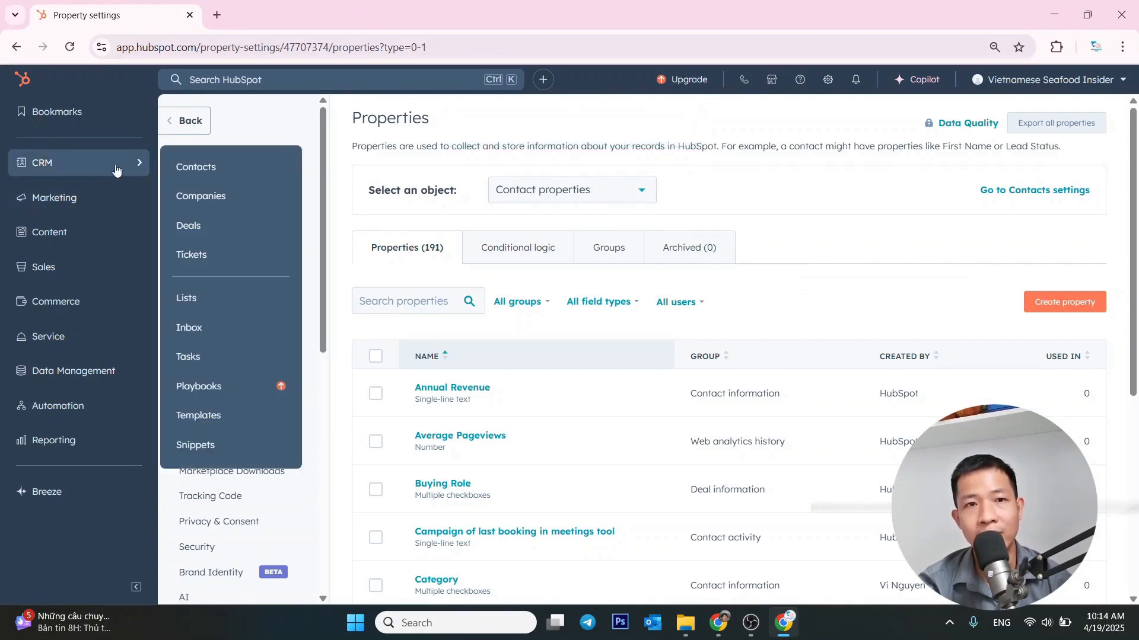
left_click(211, 172)
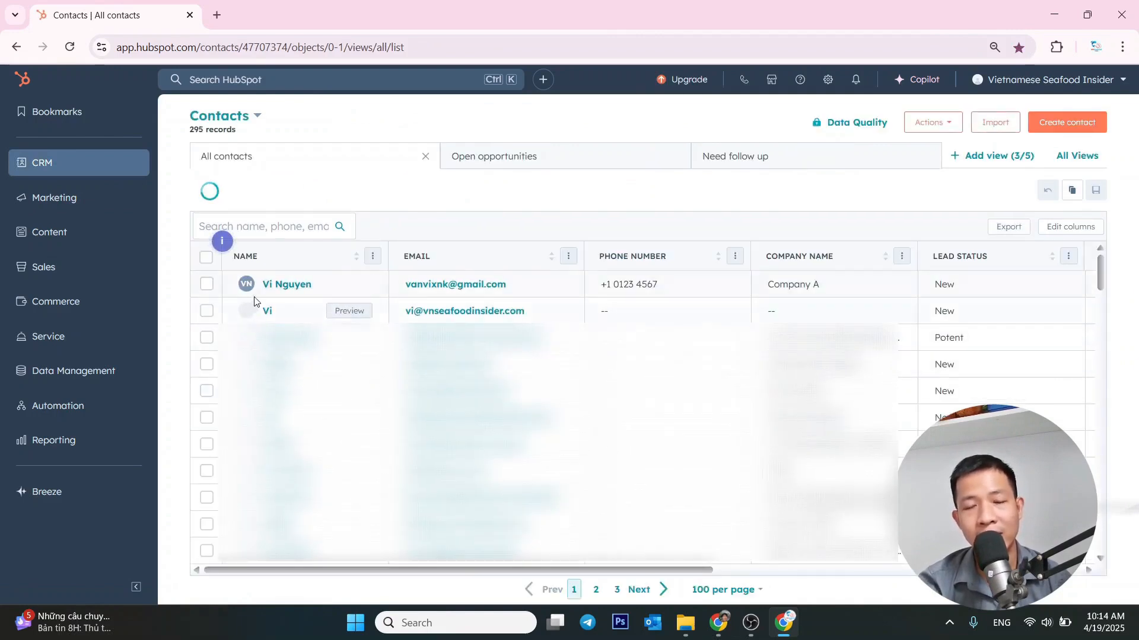
Open the record of the first contact in the list and examine which properties its About this contact card shows.
left_click(275, 284)
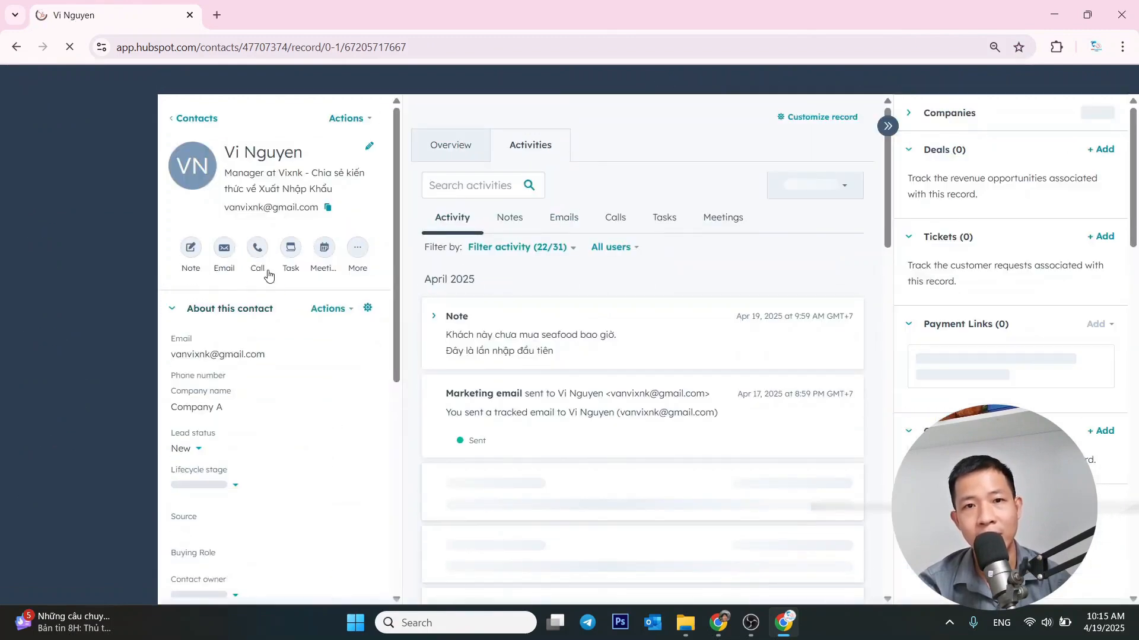
scroll(320, 342, "down", 3)
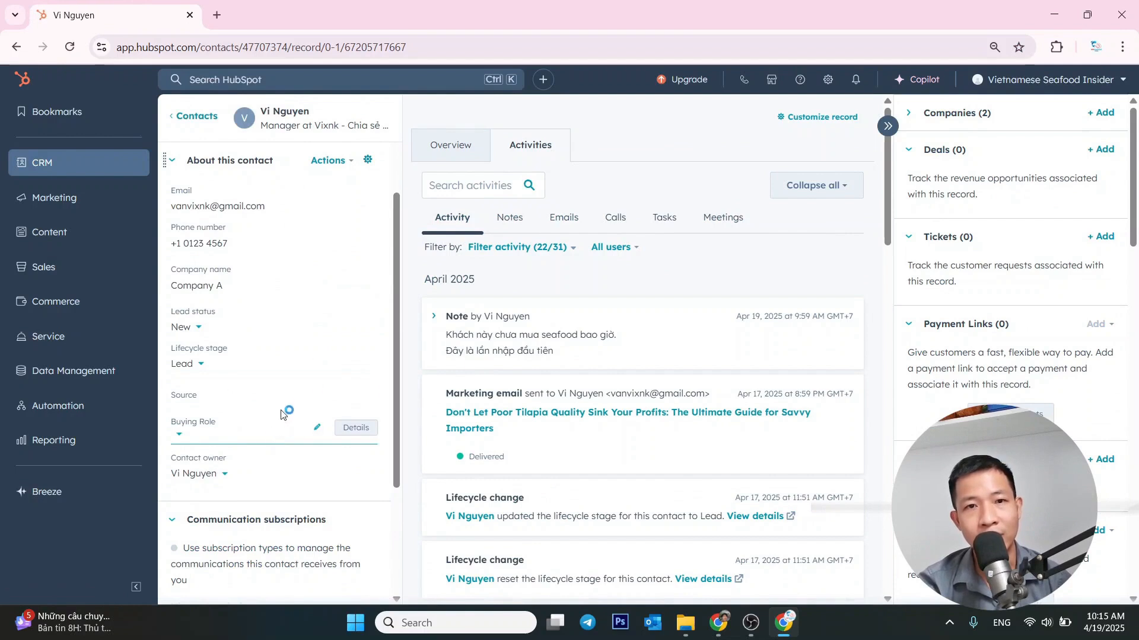
scroll(264, 440, "up", 3)
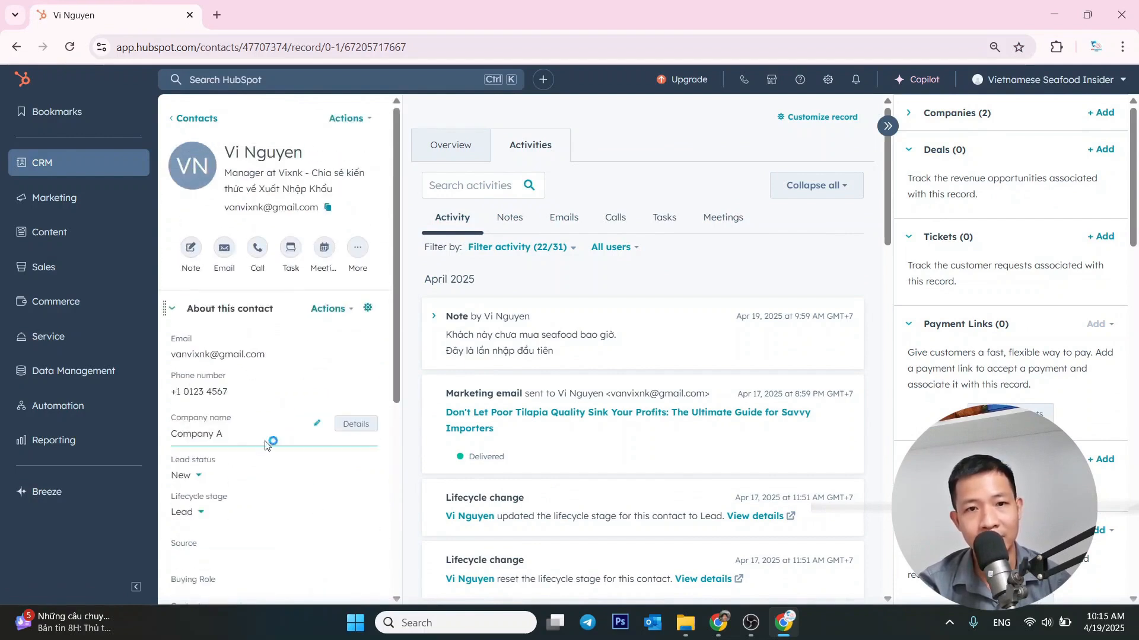
scroll(260, 483, "down", 2)
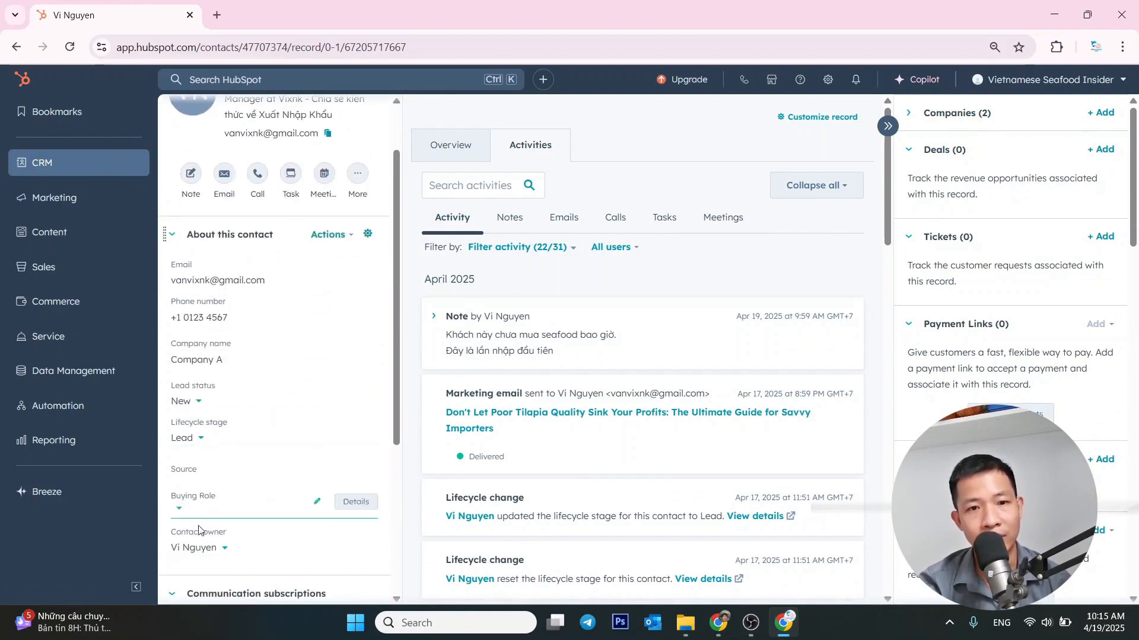
scroll(199, 510, "down", 2)
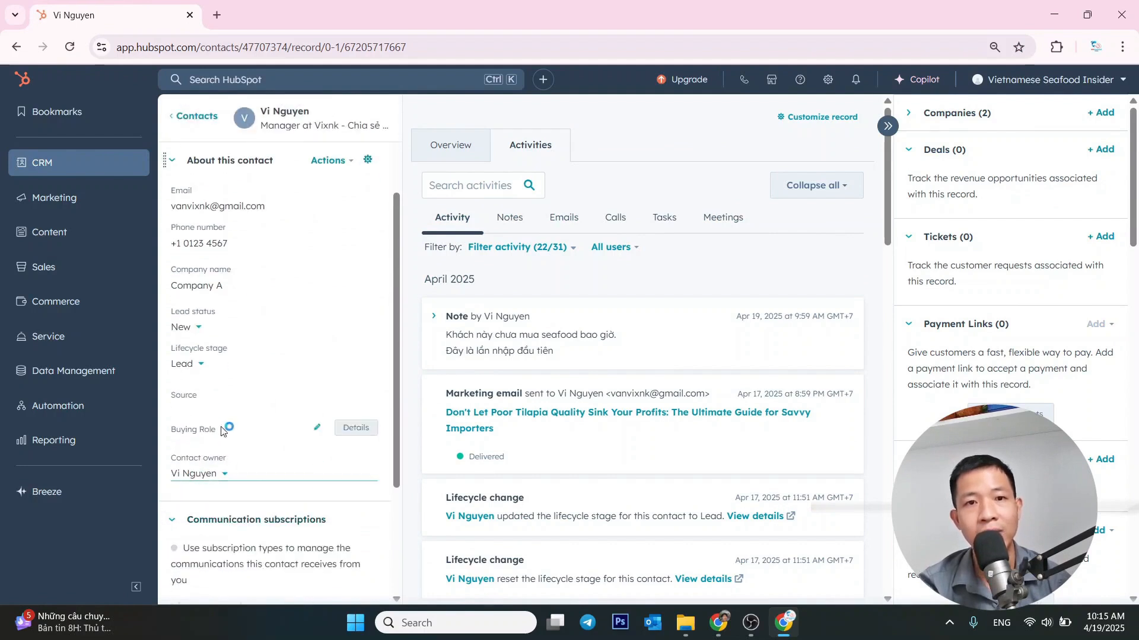
scroll(228, 380, "up", 3)
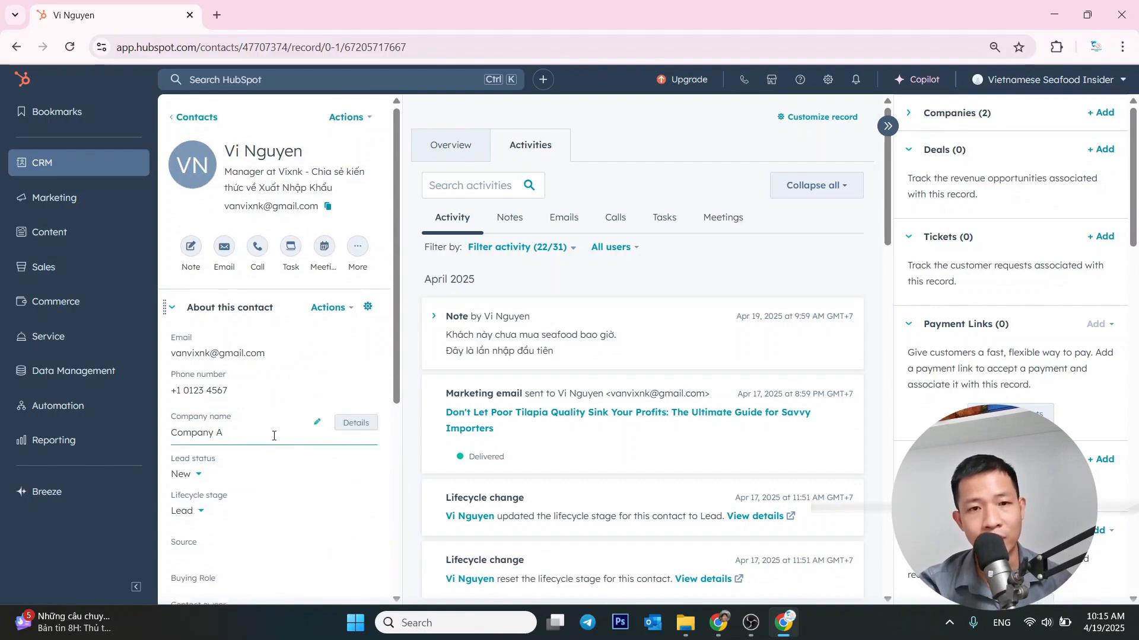
scroll(275, 440, "down", 3)
scroll(274, 440, "up", 4)
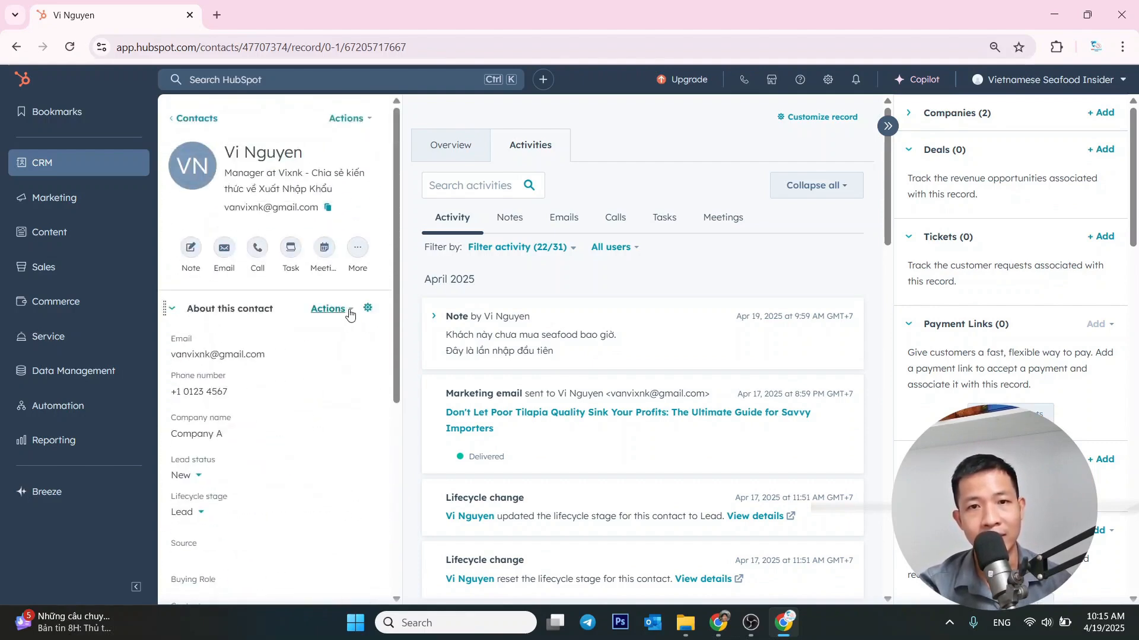
Open the About this contact card for editing and add the Category property to it.
left_click(368, 310)
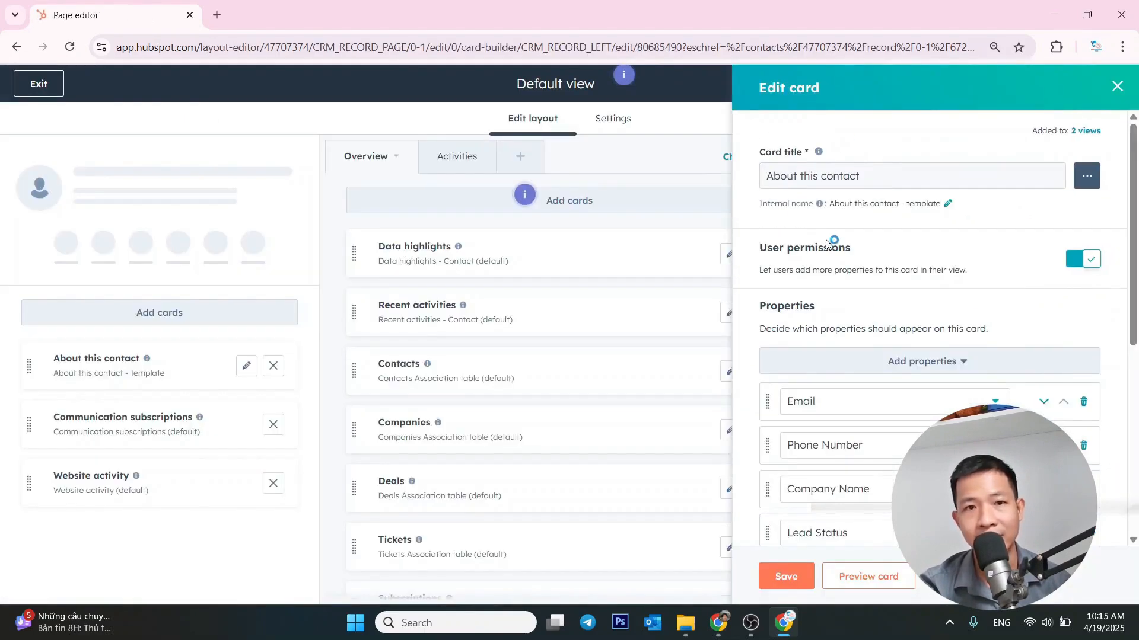
scroll(928, 356, "down", 4)
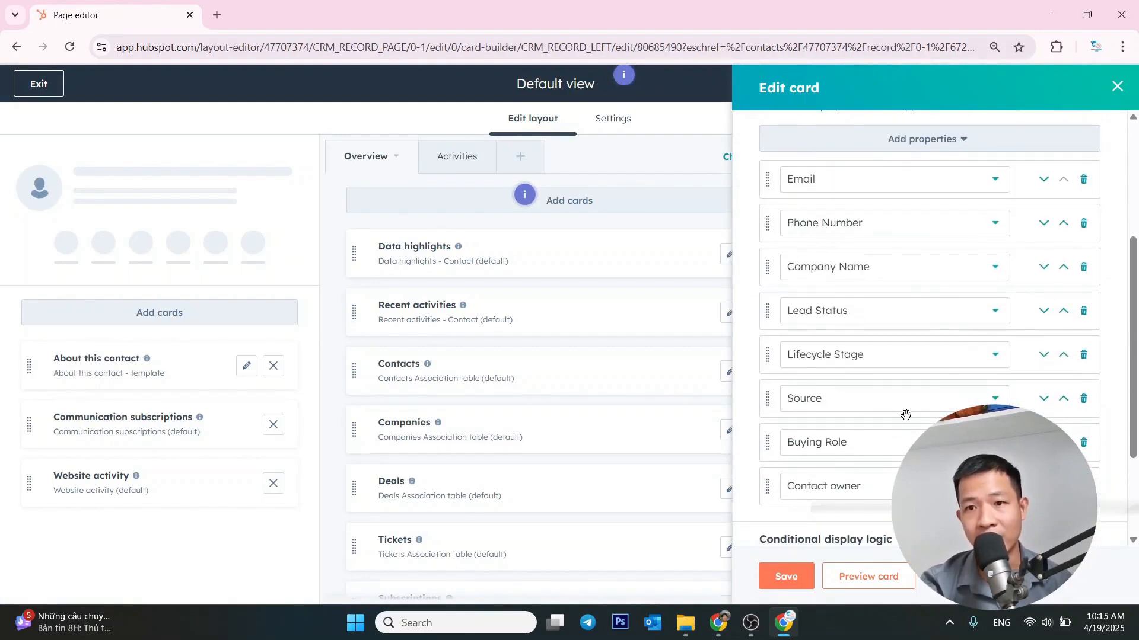
scroll(905, 412, "up", 4)
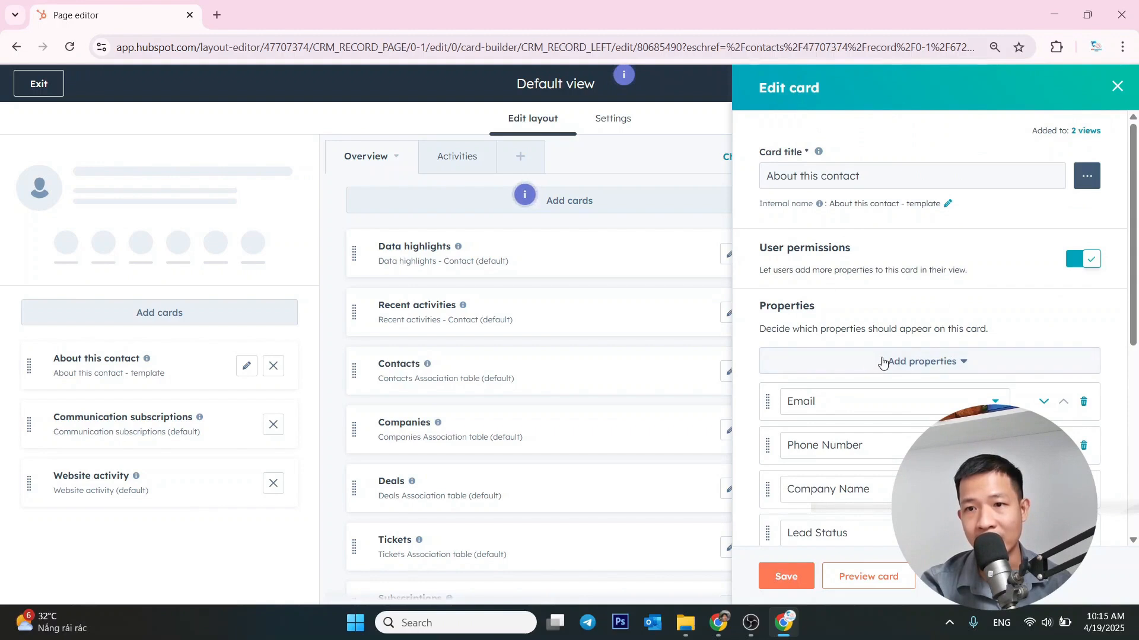
left_click(923, 368)
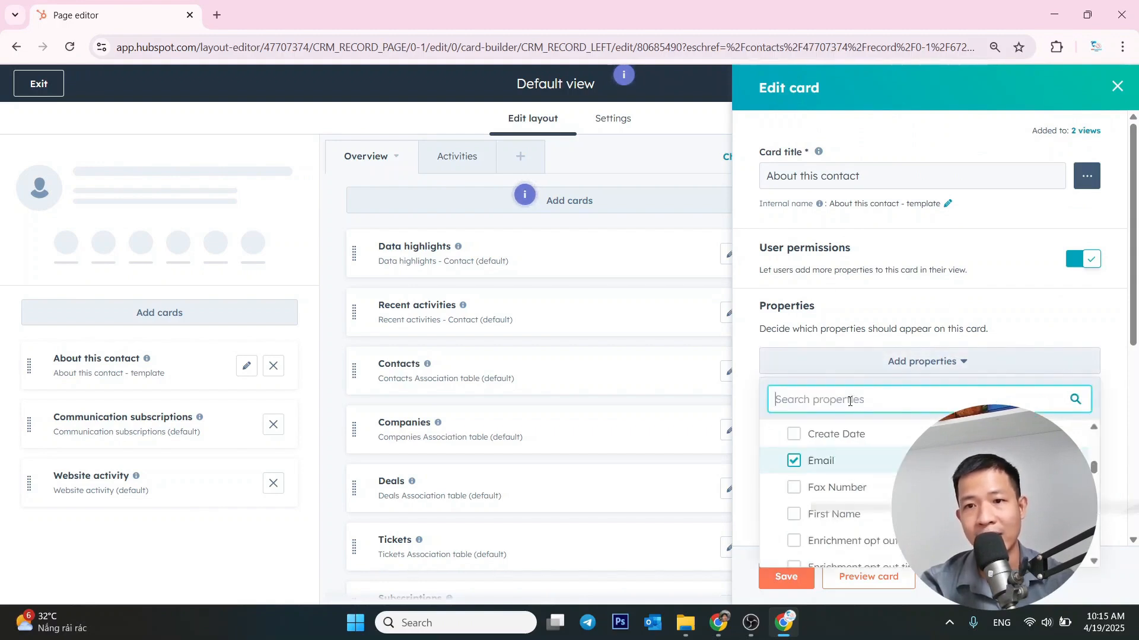
type("cate")
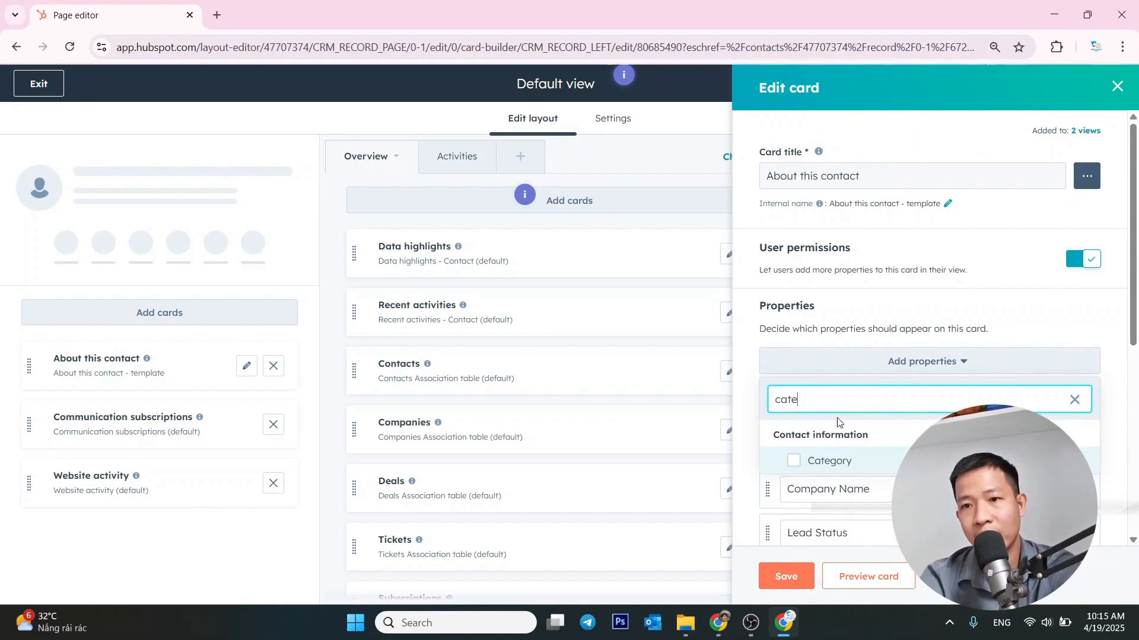
left_click(794, 462)
scroll(794, 461, "down", 3)
scroll(855, 537, "down", 3)
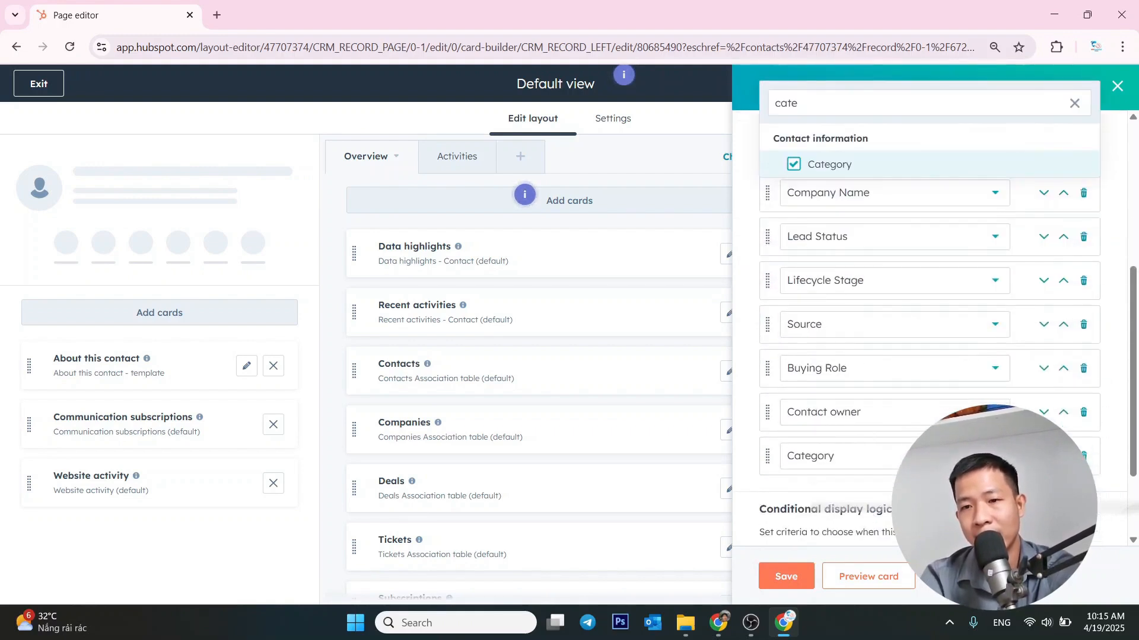
left_click(859, 498)
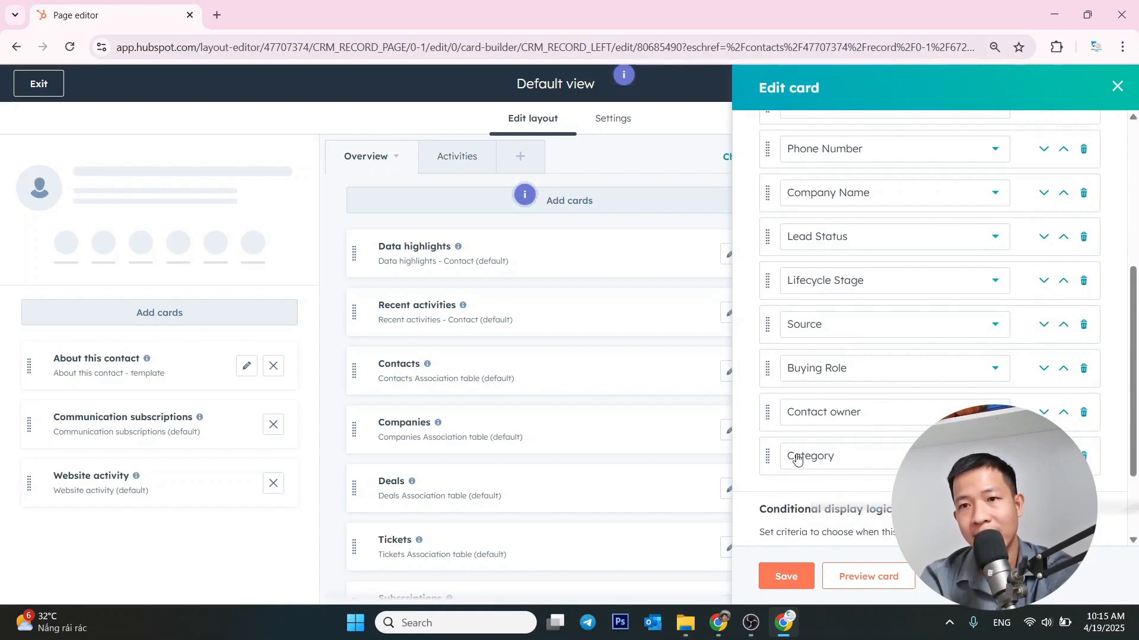
Place the Category property directly below Company Name on the card, and save the card and the record layout.
scroll(856, 472, "up", 2)
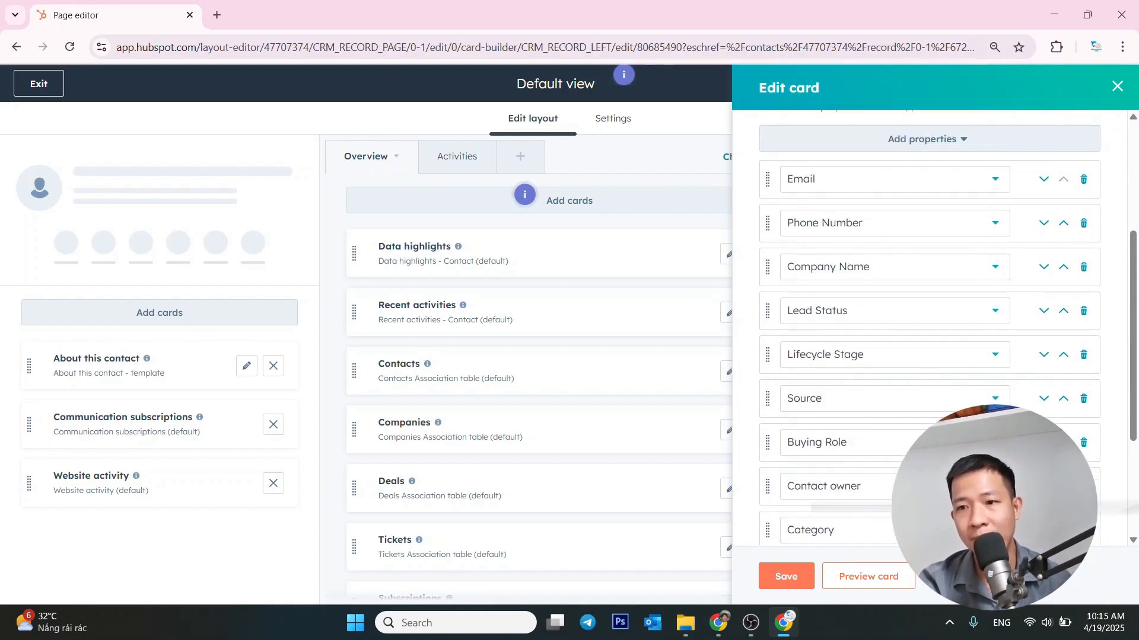
left_click(1063, 530)
left_click_drag(767, 486, 788, 307)
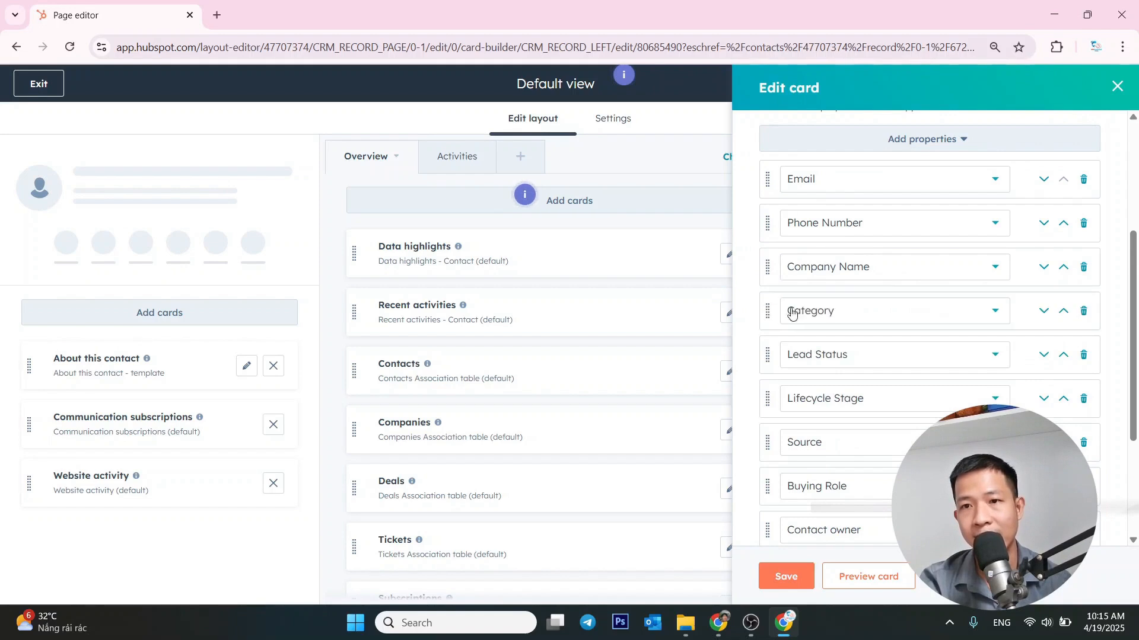
left_click(784, 577)
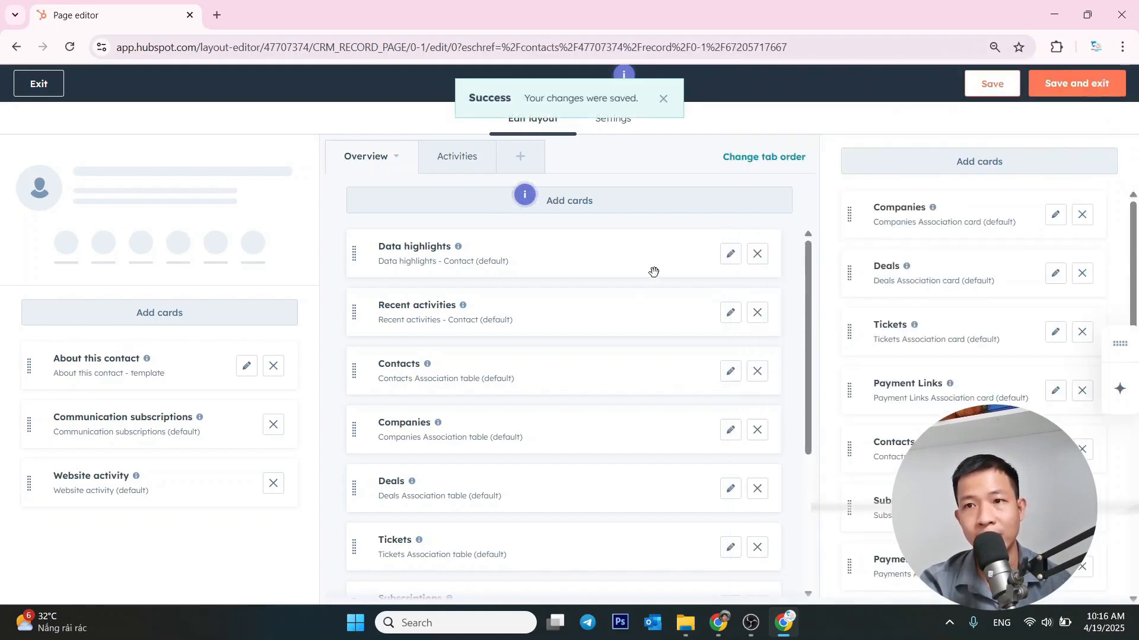
left_click(1077, 83)
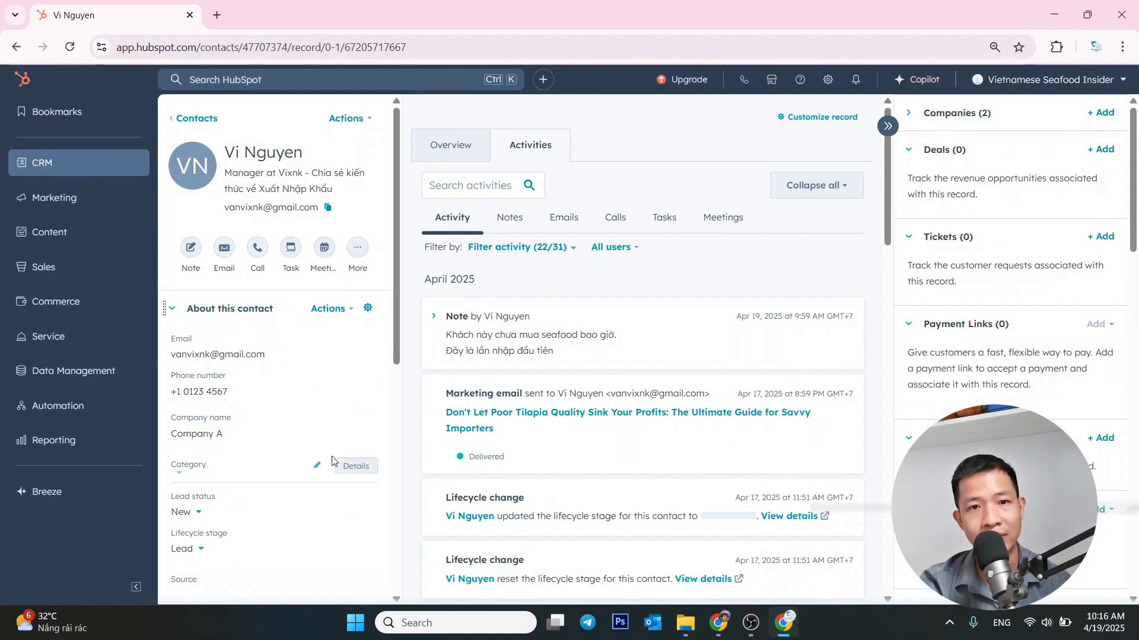
Set the contact's Category to Shrimp in the About this contact card.
scroll(267, 388, "down", 1)
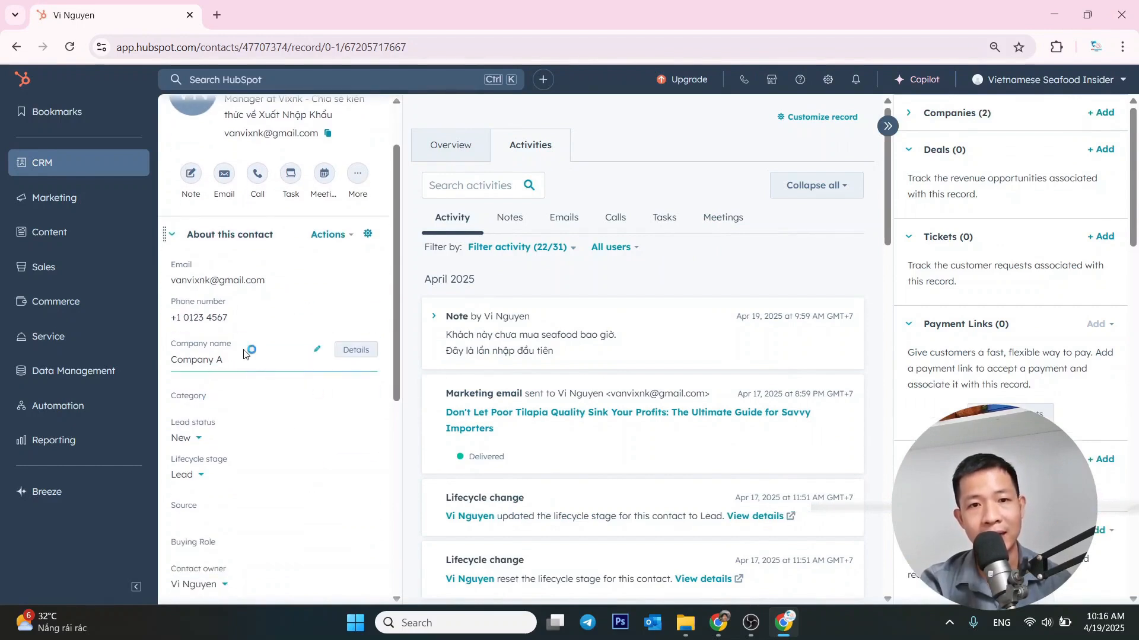
left_click(182, 404)
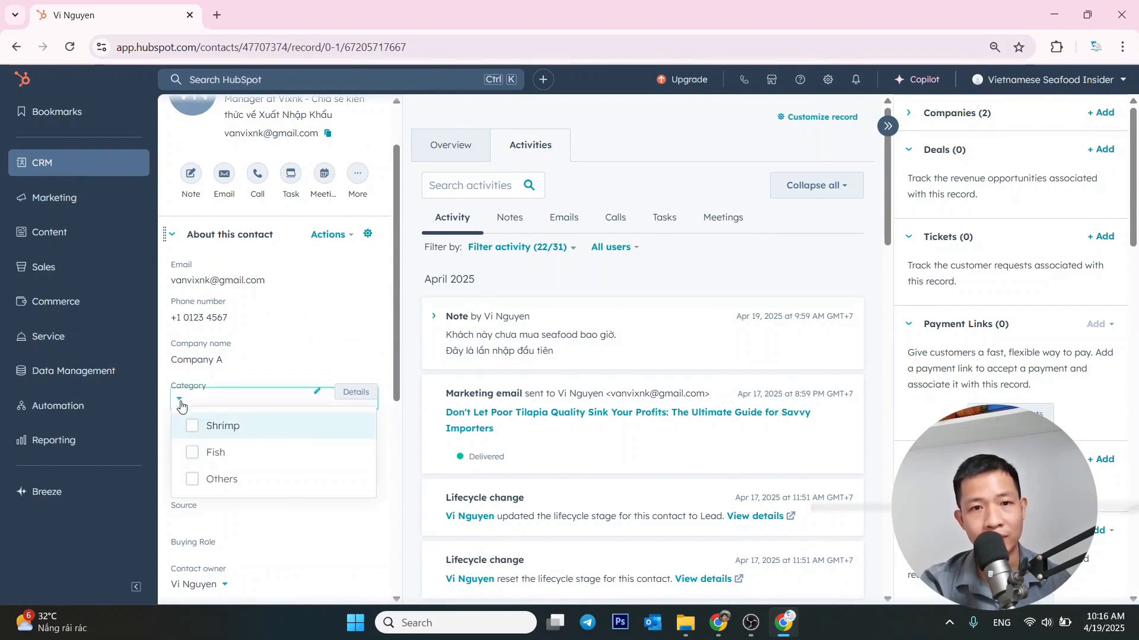
left_click(204, 434)
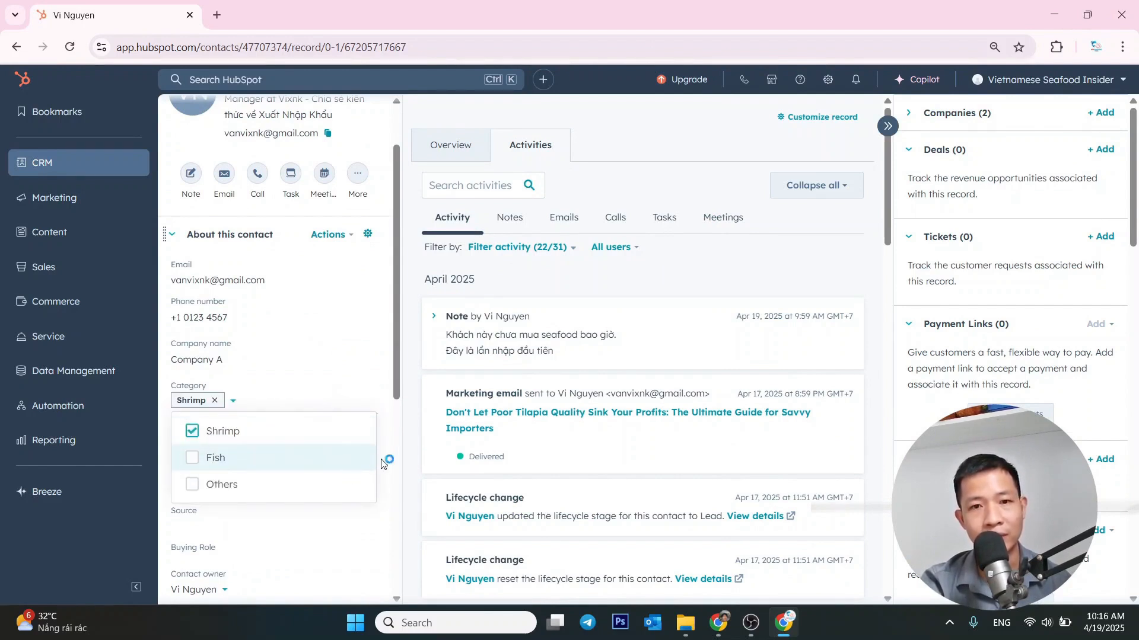
left_click(412, 471)
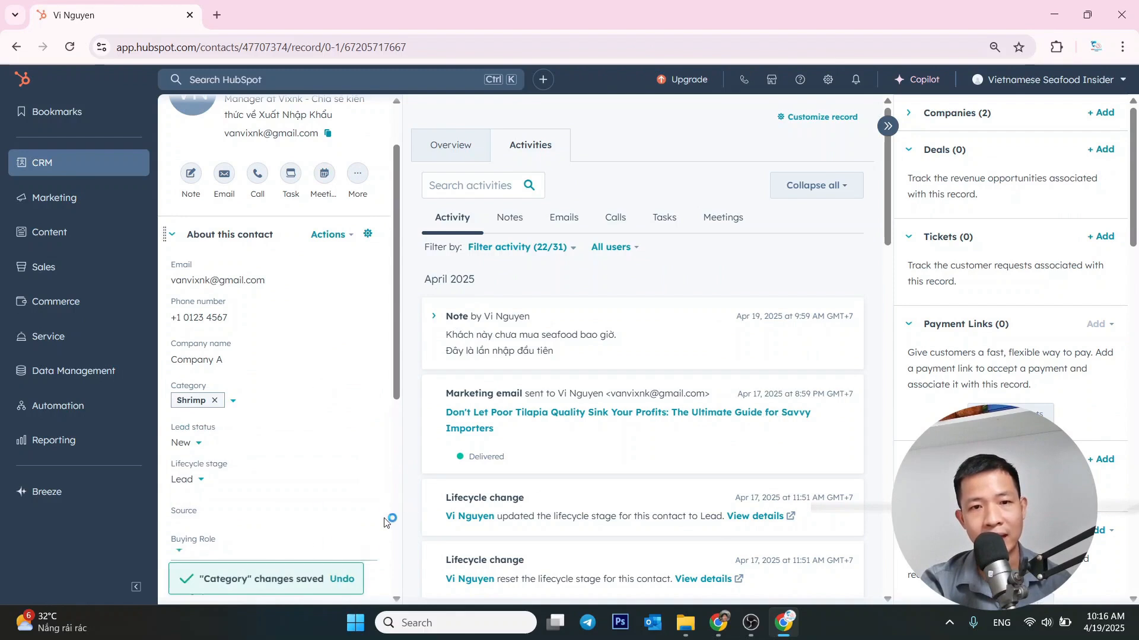
scroll(385, 493, "down", 1)
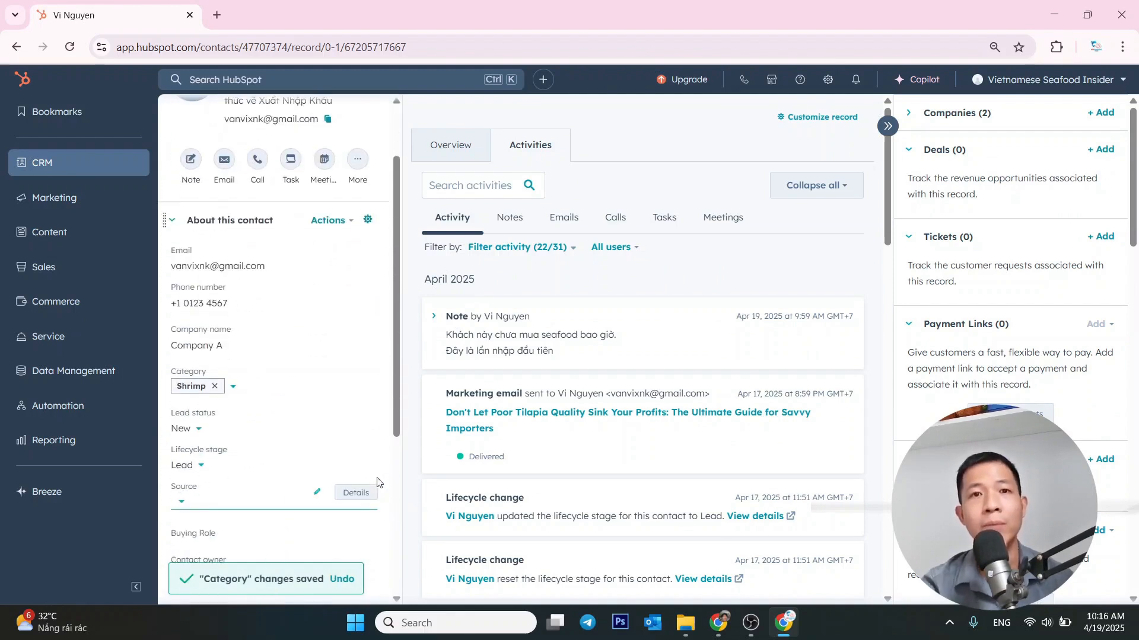